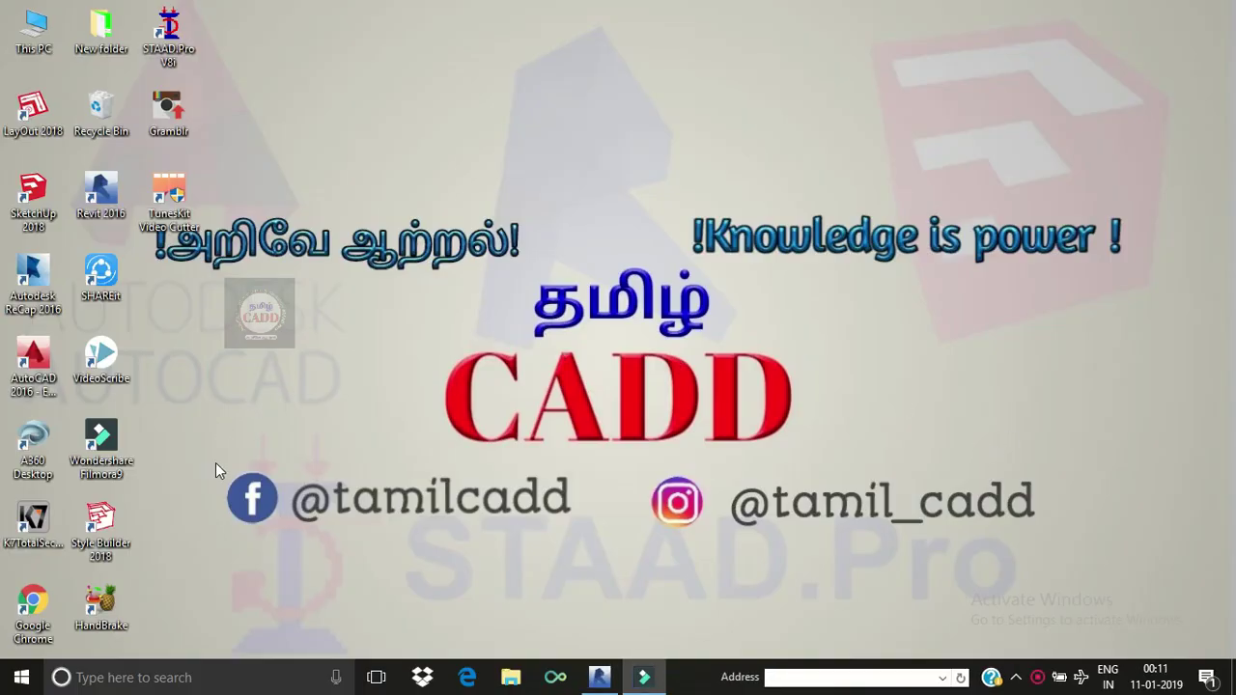
Step: Launch Revit 2016 and start Project4 from the Construction Template, showing the Level 1 plan
{"action": "left_click", "coordinate": [599, 676]}
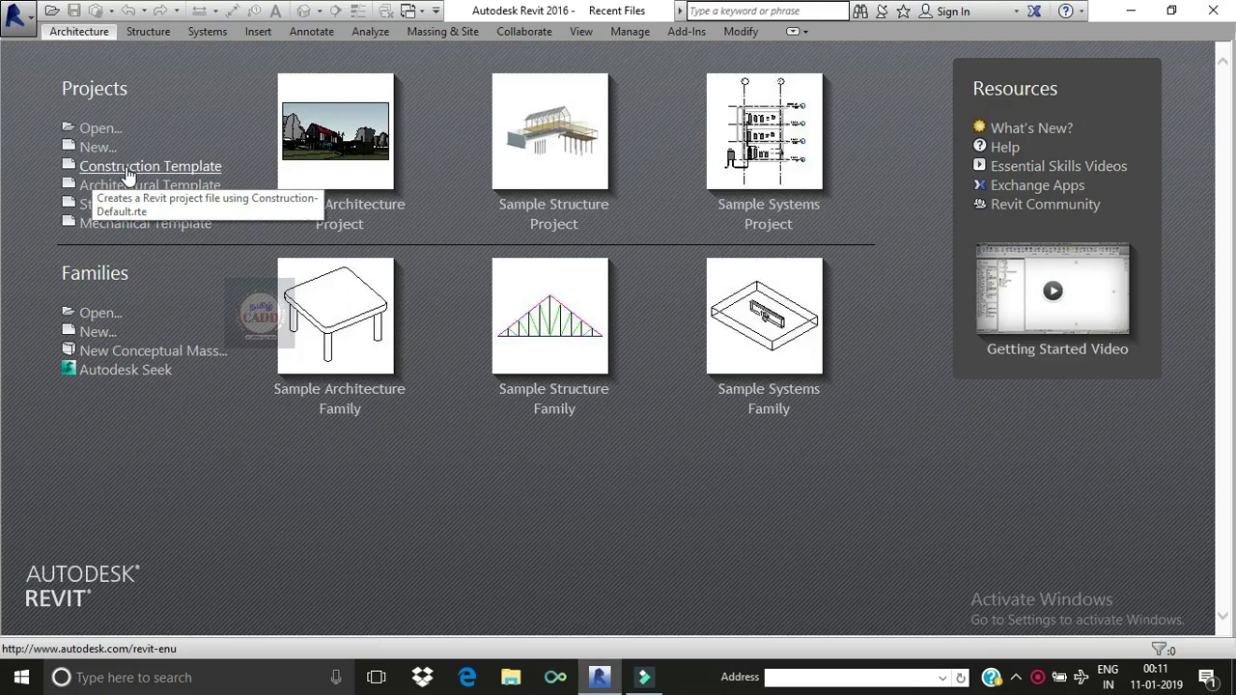
{"action": "left_click", "coordinate": [98, 148]}
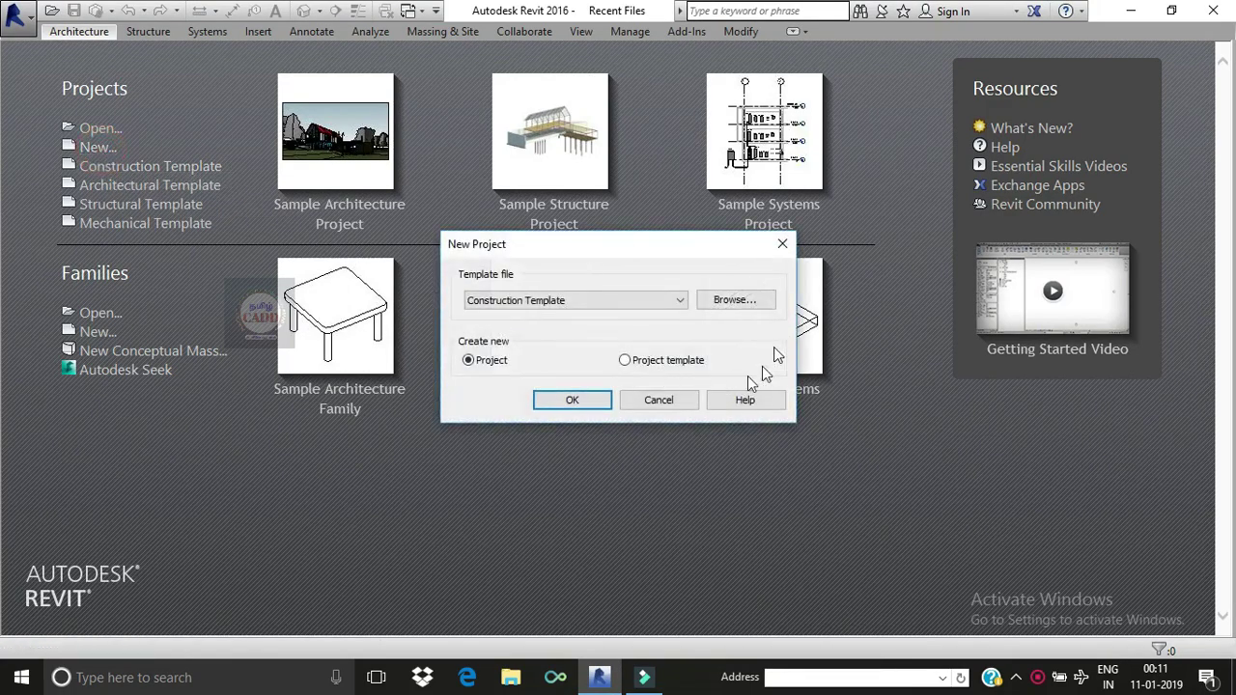
{"action": "left_click", "coordinate": [667, 403]}
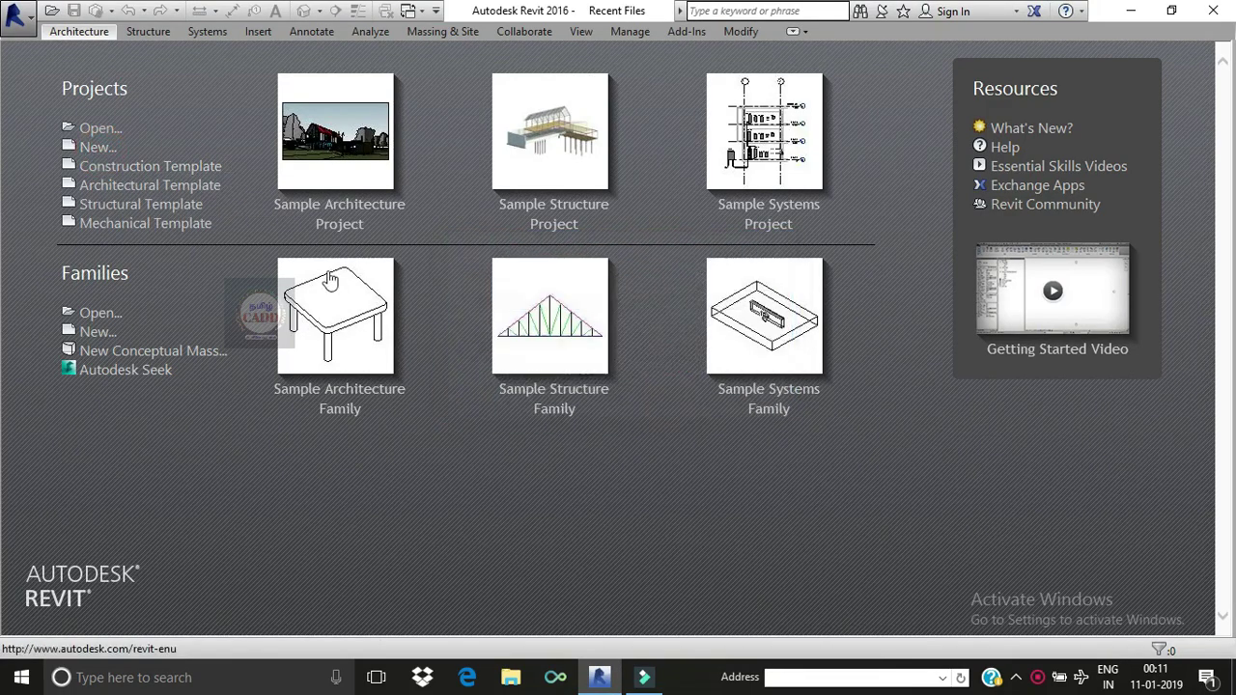
{"action": "left_click", "coordinate": [121, 169]}
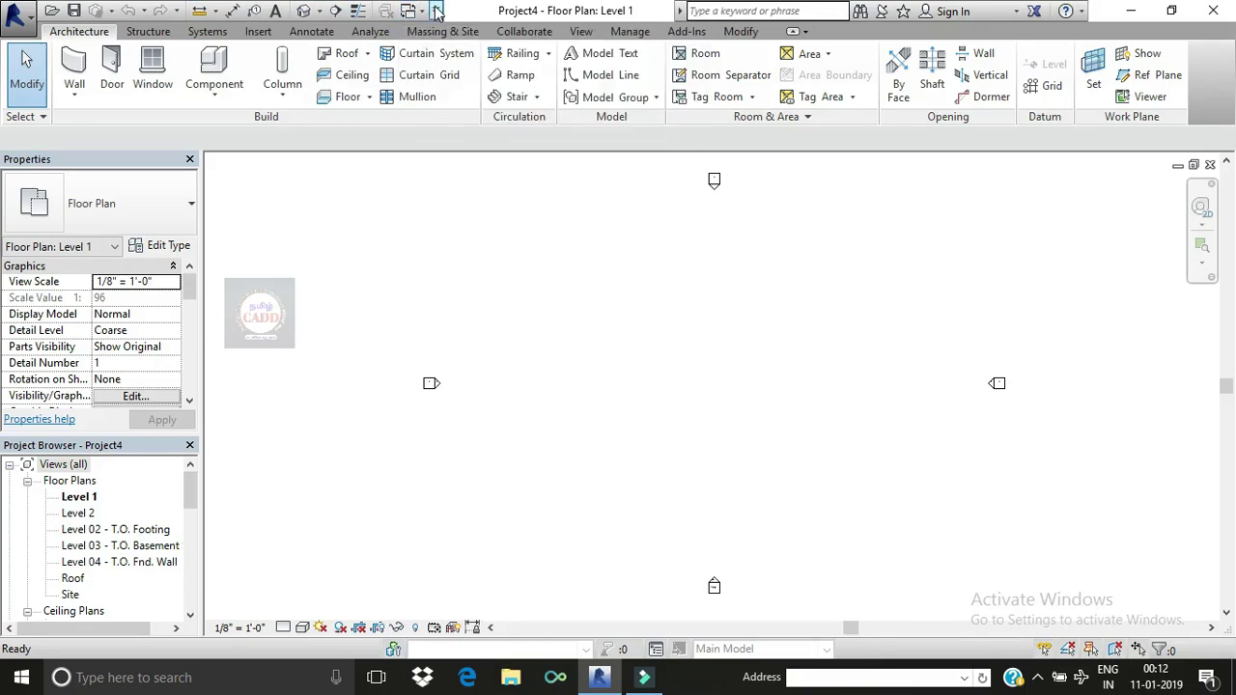
Step: Uncheck Switch Windows, Thin Lines and Section in the Quick Access Toolbar dropdown list
{"action": "left_click", "coordinate": [440, 9]}
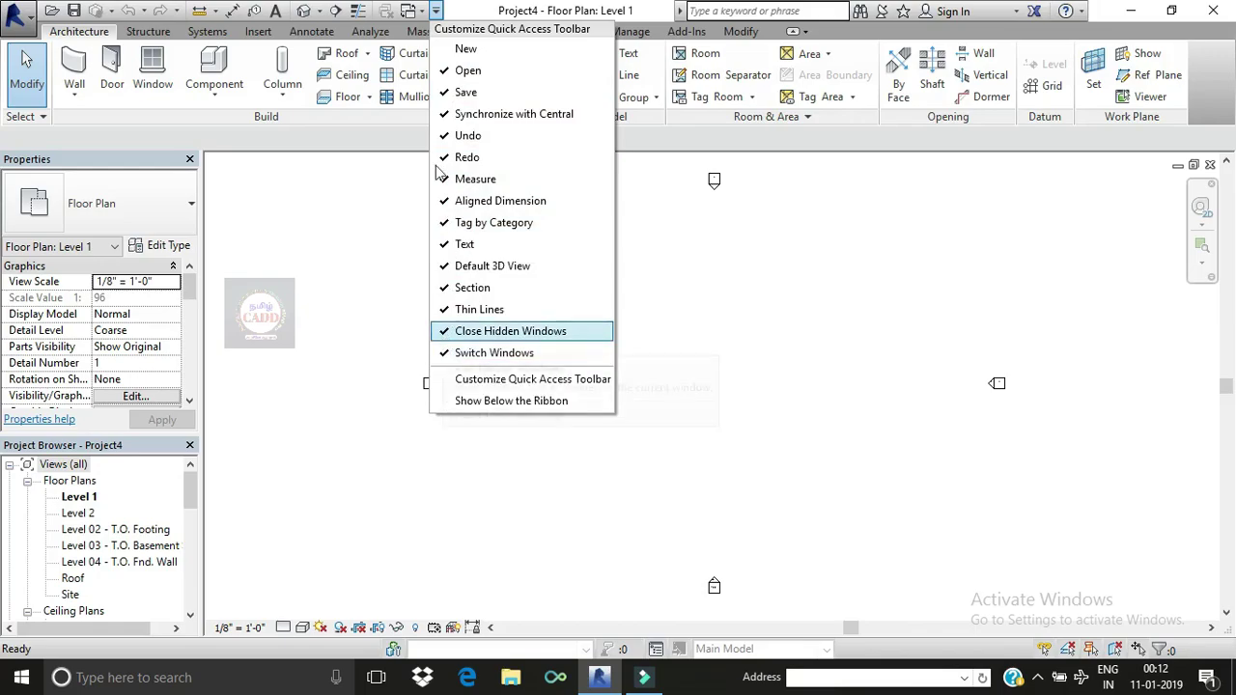
{"action": "left_click", "coordinate": [456, 352]}
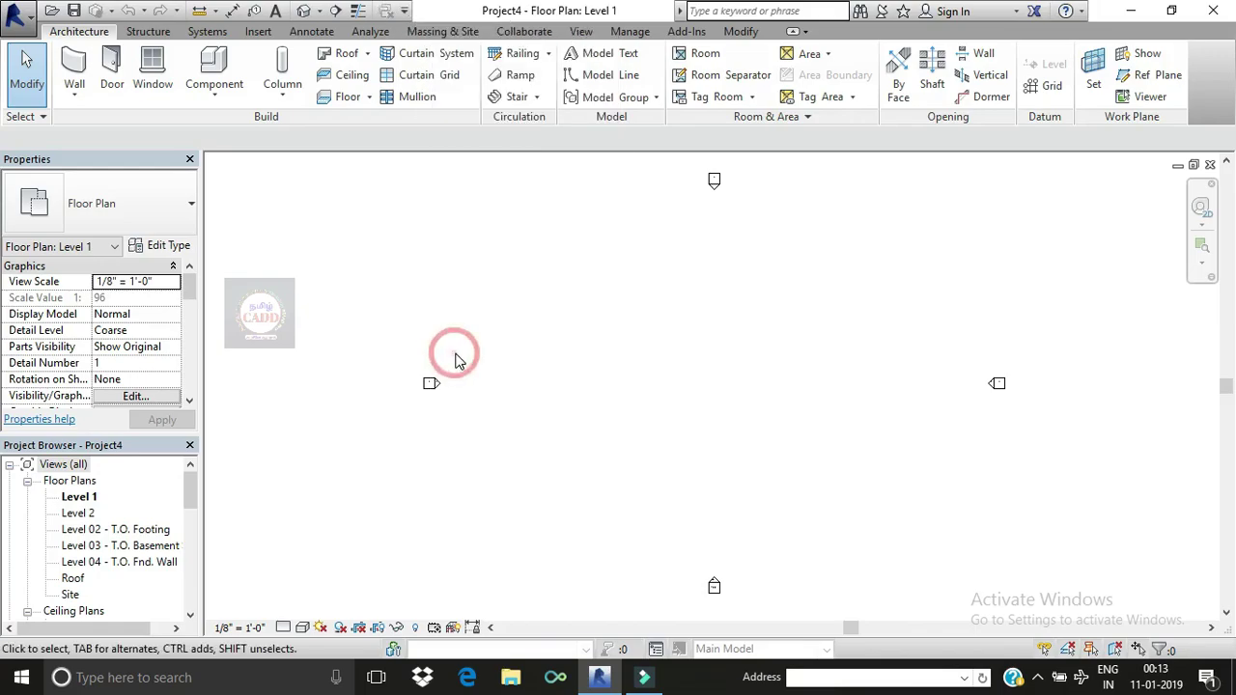
{"action": "left_click", "coordinate": [404, 10]}
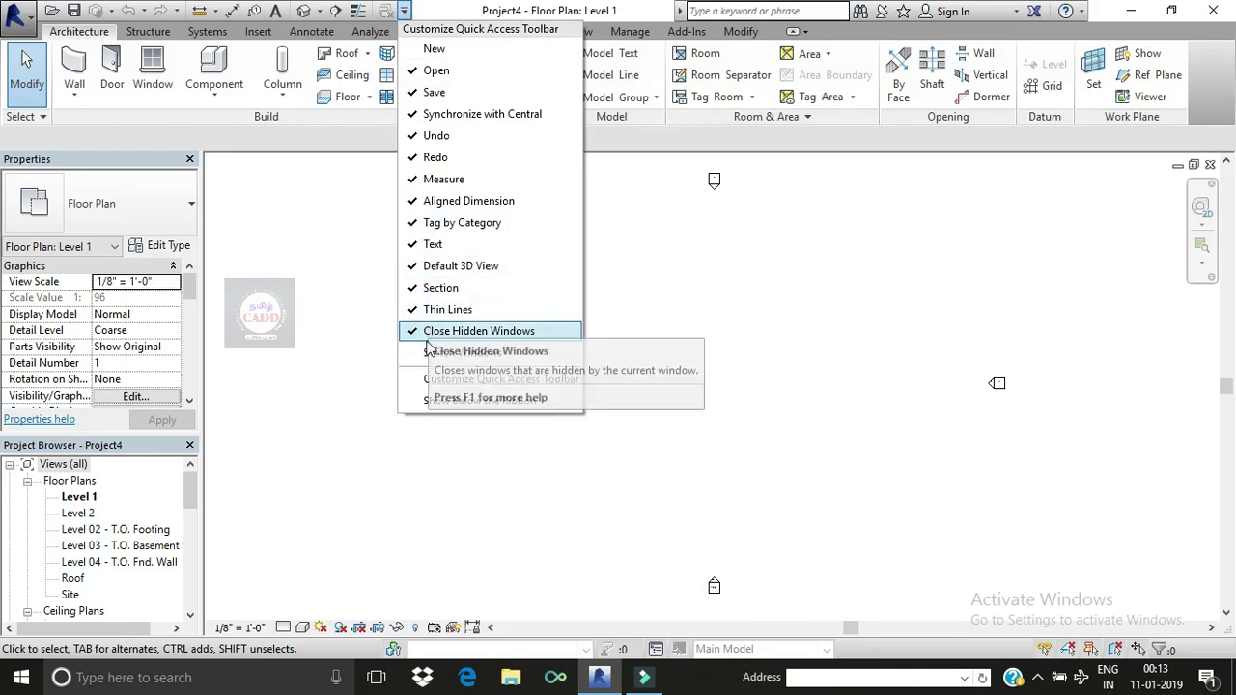
{"action": "left_click", "coordinate": [430, 311]}
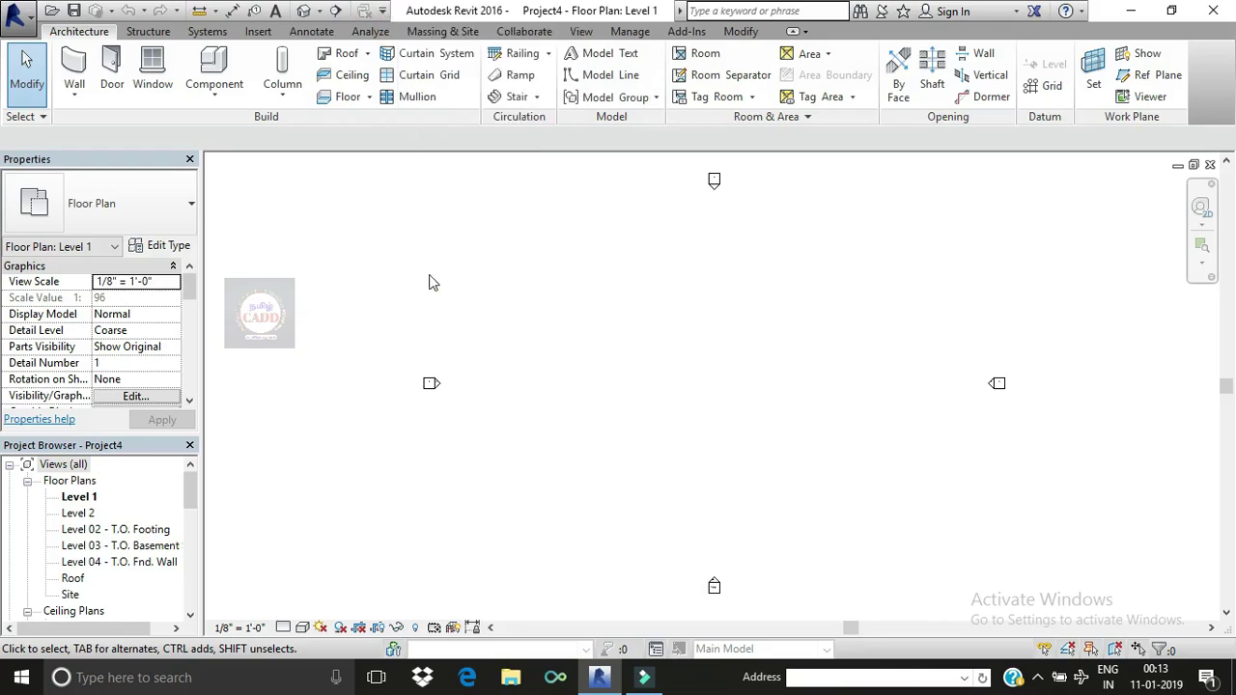
{"action": "left_click", "coordinate": [382, 11]}
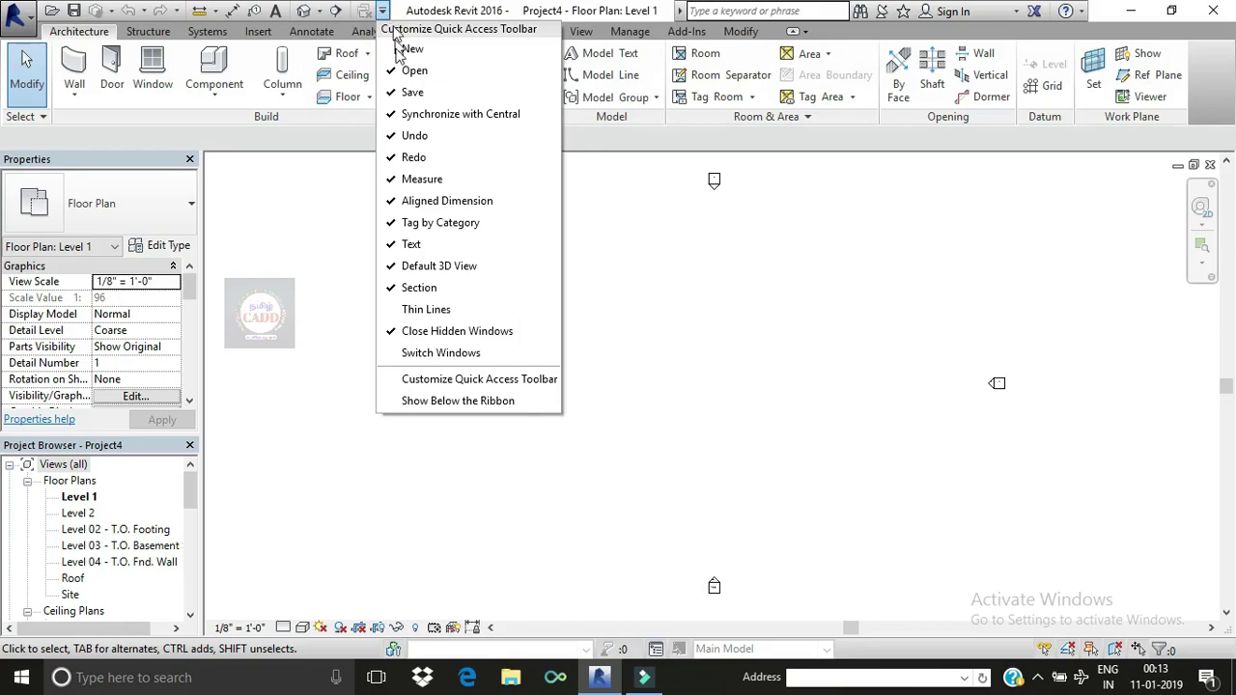
{"action": "left_click", "coordinate": [415, 289]}
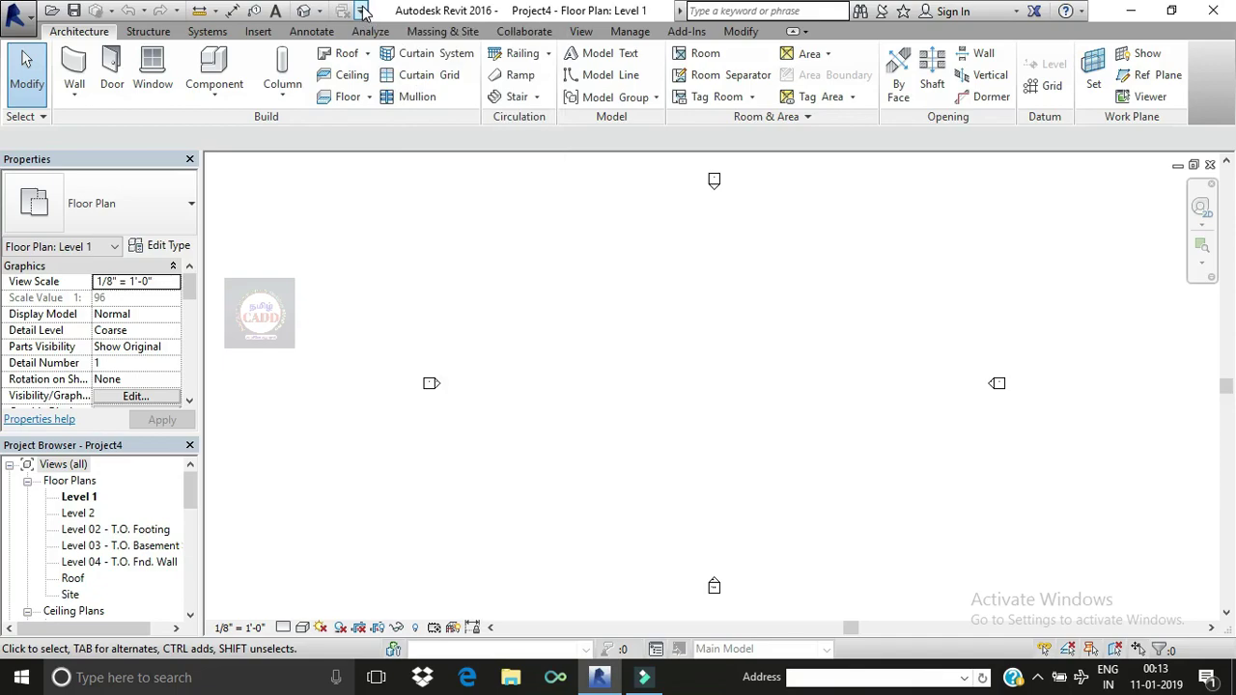
{"action": "left_click", "coordinate": [362, 9]}
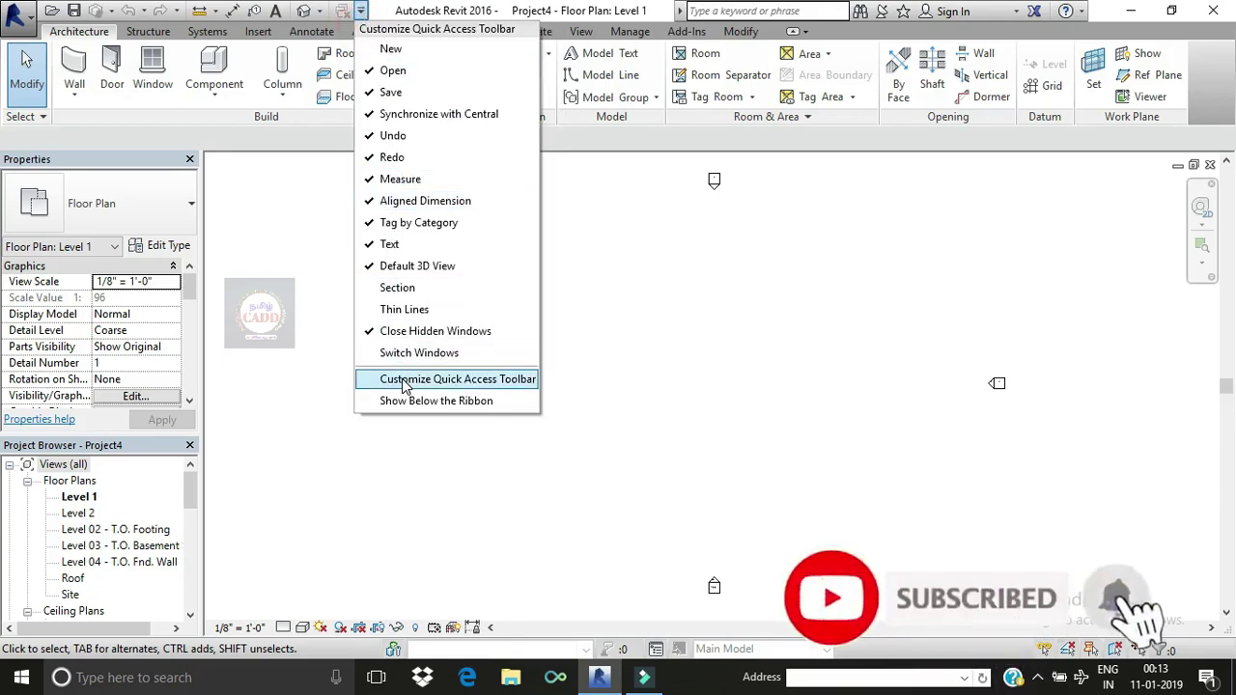
Step: In Customize Quick Access Toolbar, remove Measure, Default 3D View, Close Hidden Windows and Text
{"action": "left_click", "coordinate": [464, 384]}
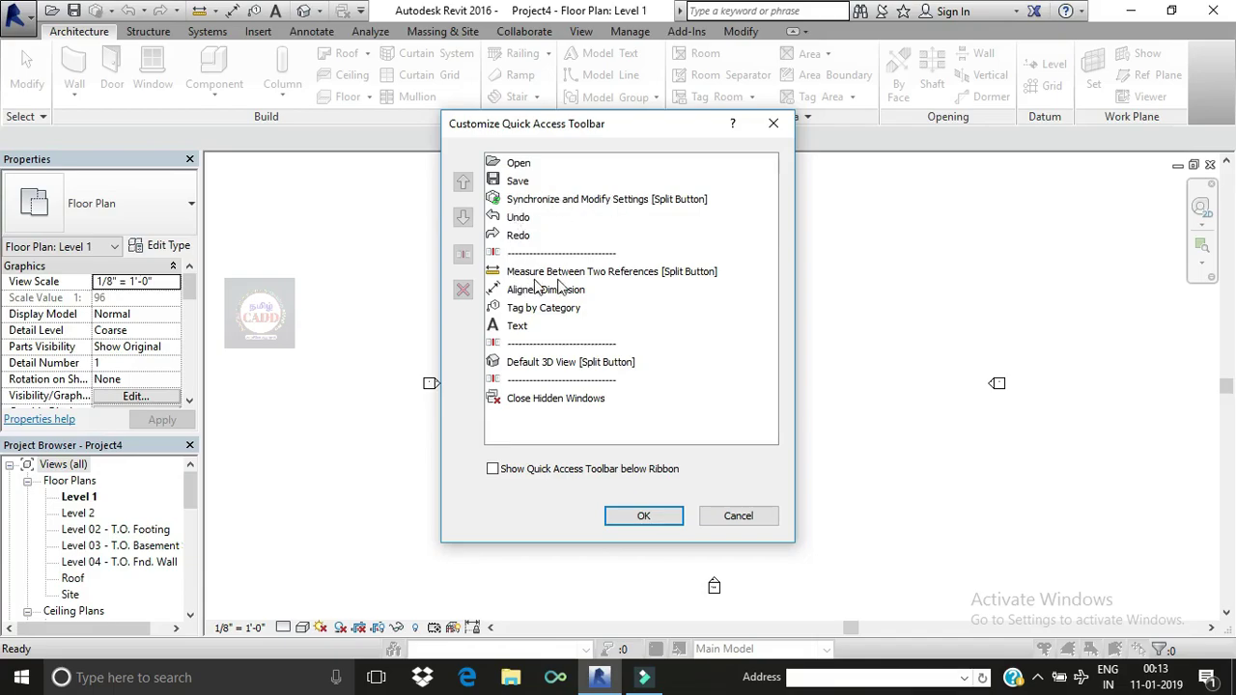
{"action": "left_click", "coordinate": [610, 271]}
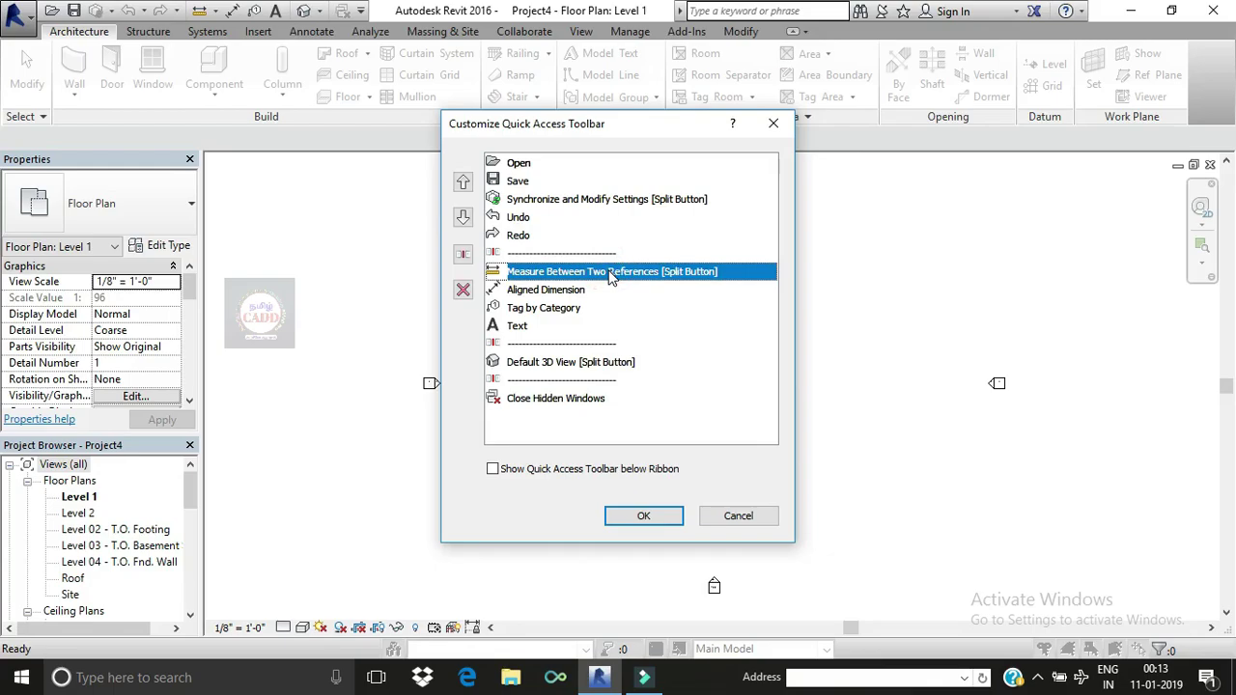
{"action": "left_click", "coordinate": [464, 290]}
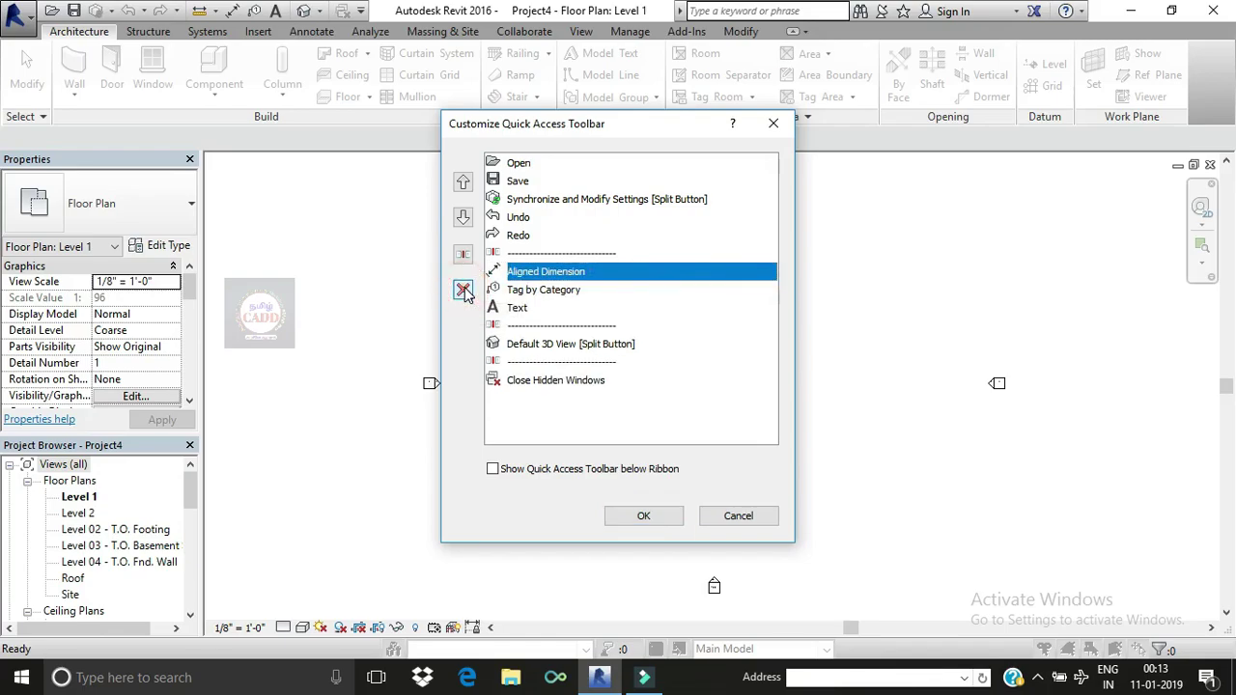
{"action": "left_click", "coordinate": [548, 348]}
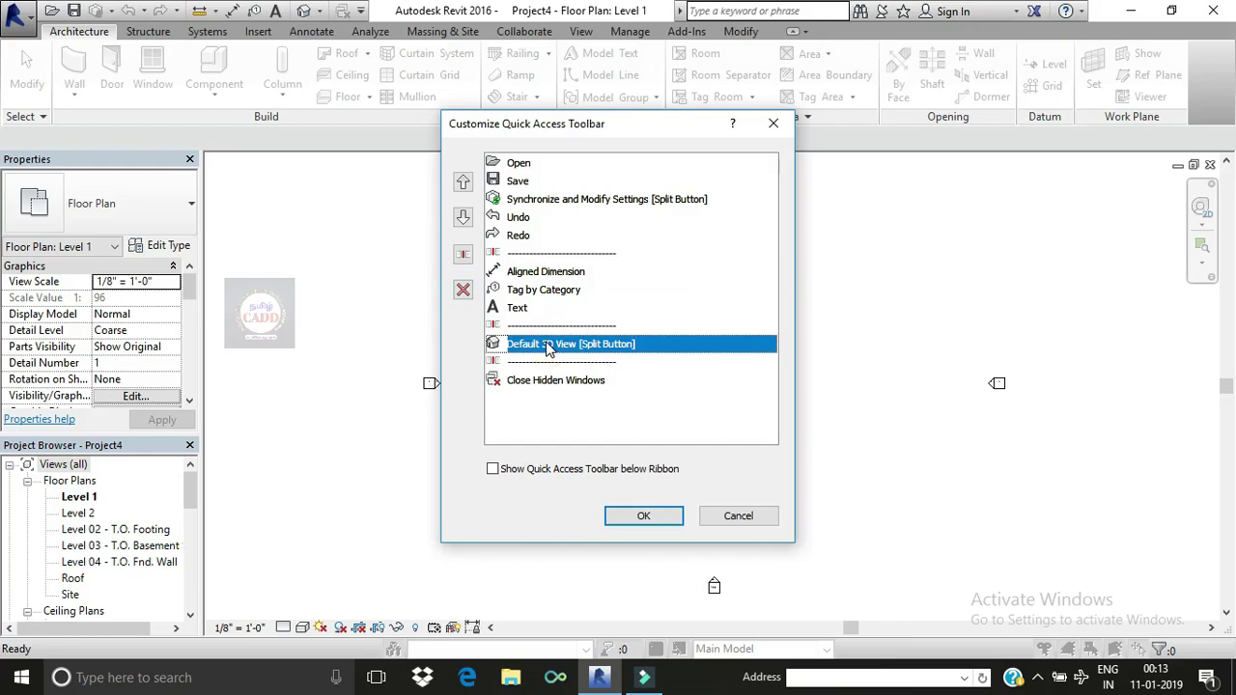
{"action": "left_click", "coordinate": [463, 291]}
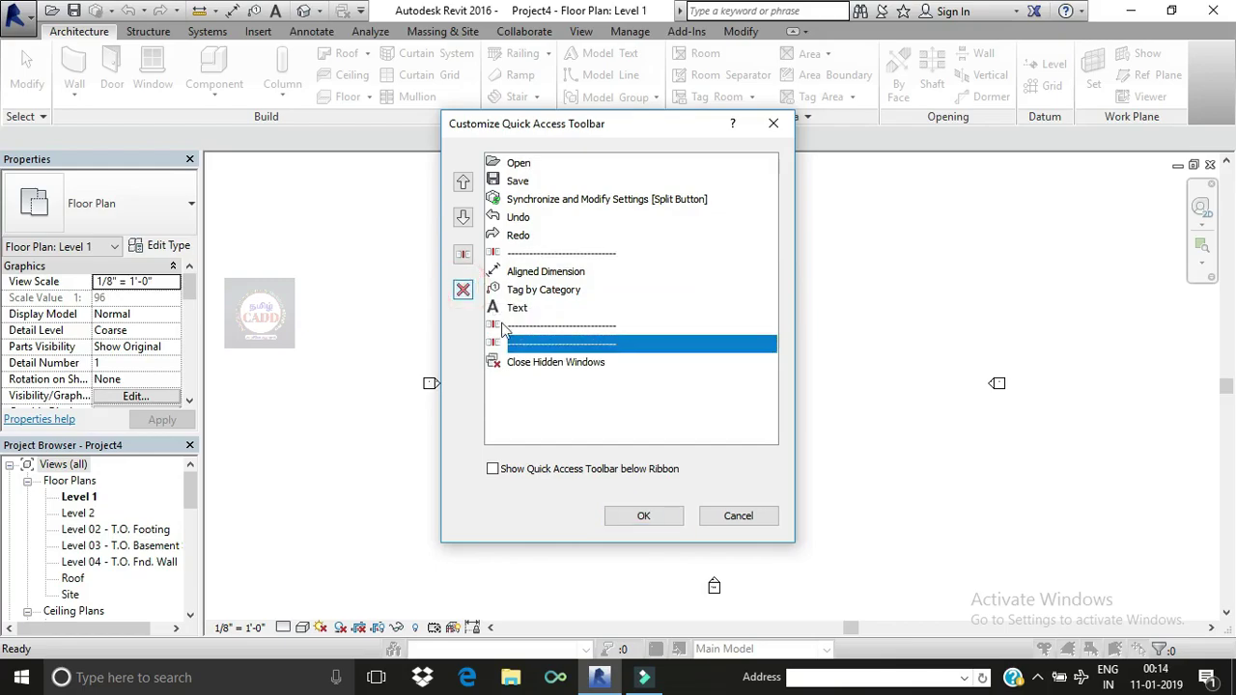
{"action": "left_click", "coordinate": [539, 371]}
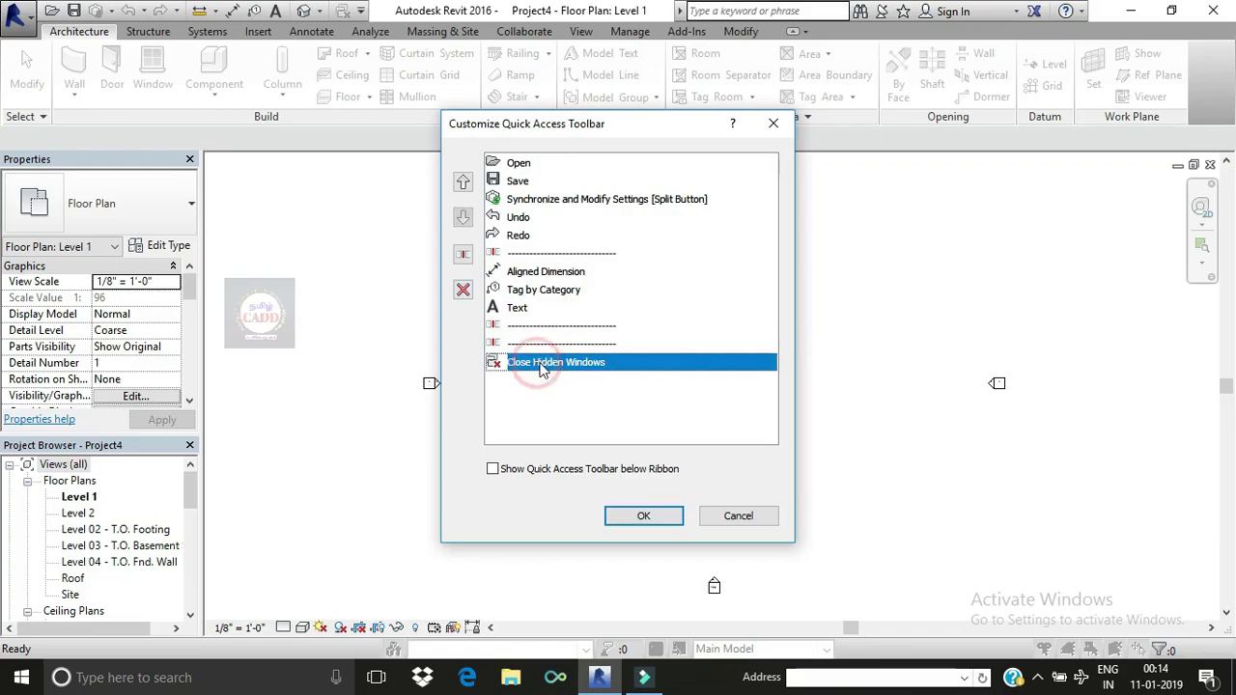
{"action": "left_click", "coordinate": [464, 291]}
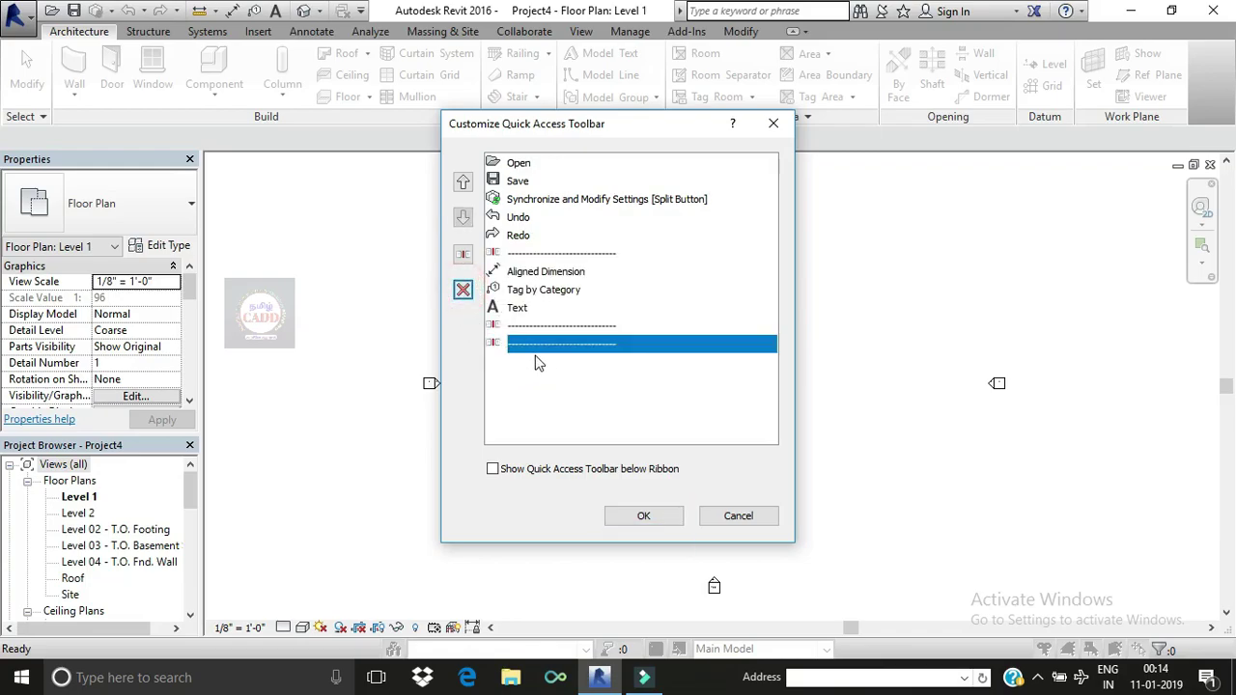
{"action": "left_click", "coordinate": [540, 310]}
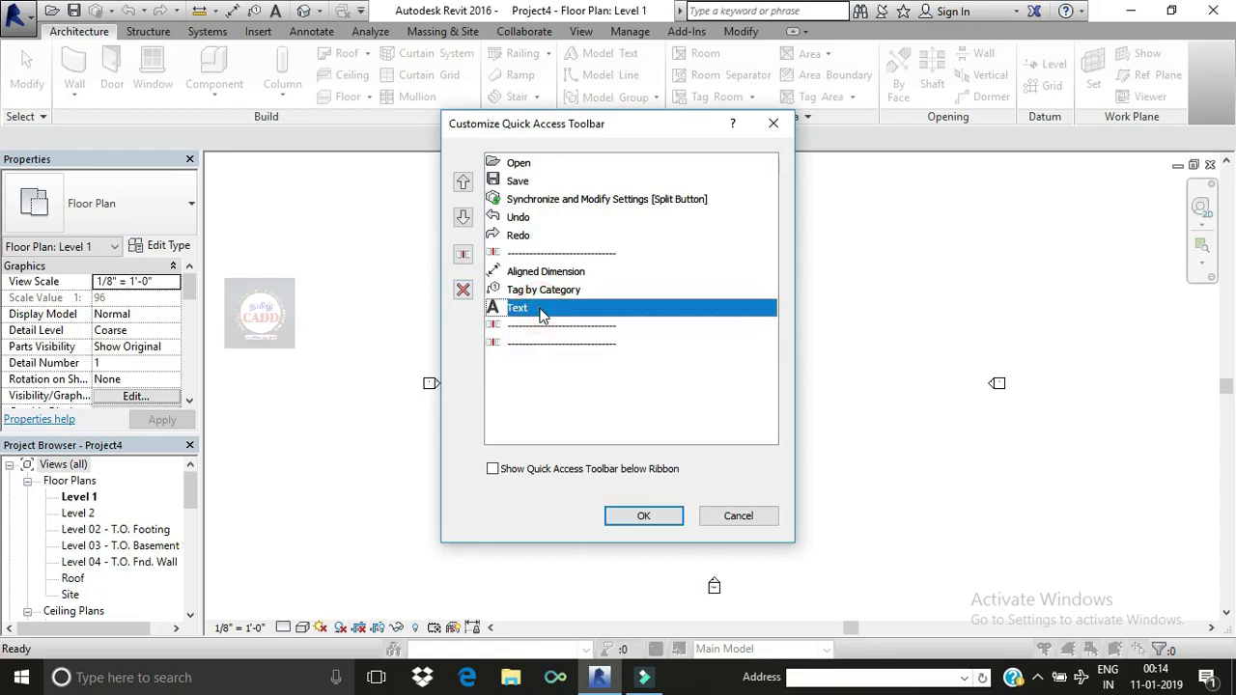
{"action": "left_click", "coordinate": [462, 292]}
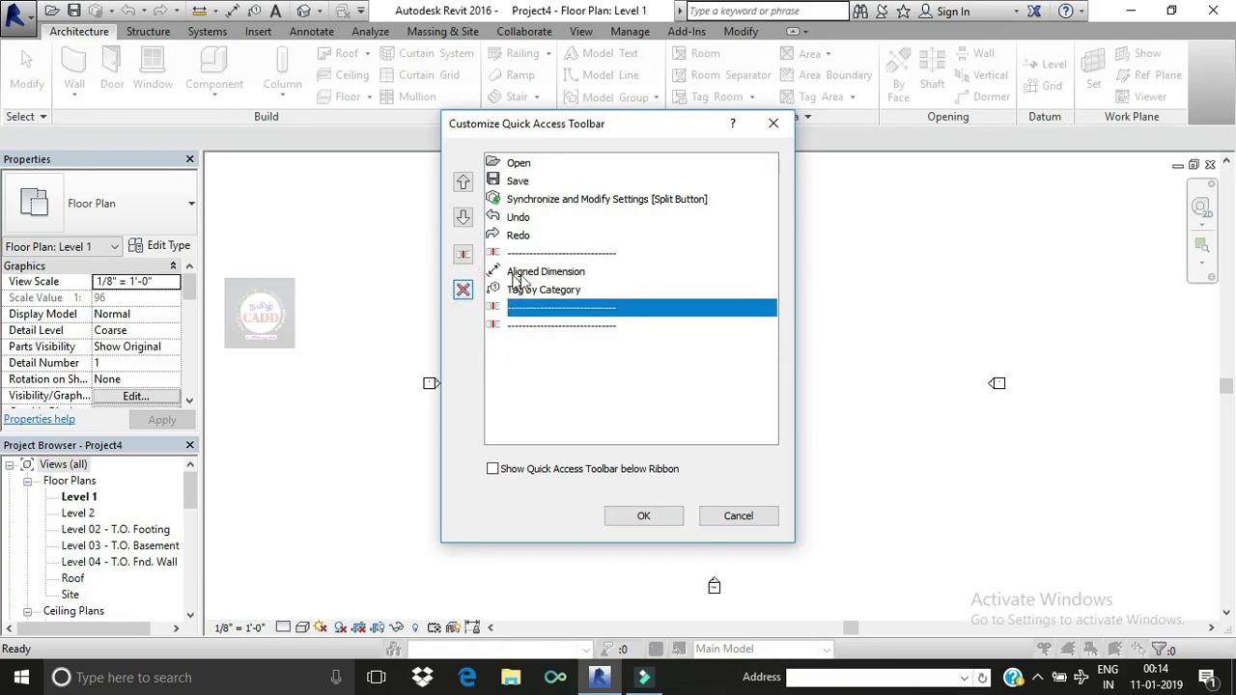
Step: Remove Aligned Dimension, Tag by Category, Synchronize and Modify Settings, and all leftover separators
{"action": "left_click", "coordinate": [463, 292]}
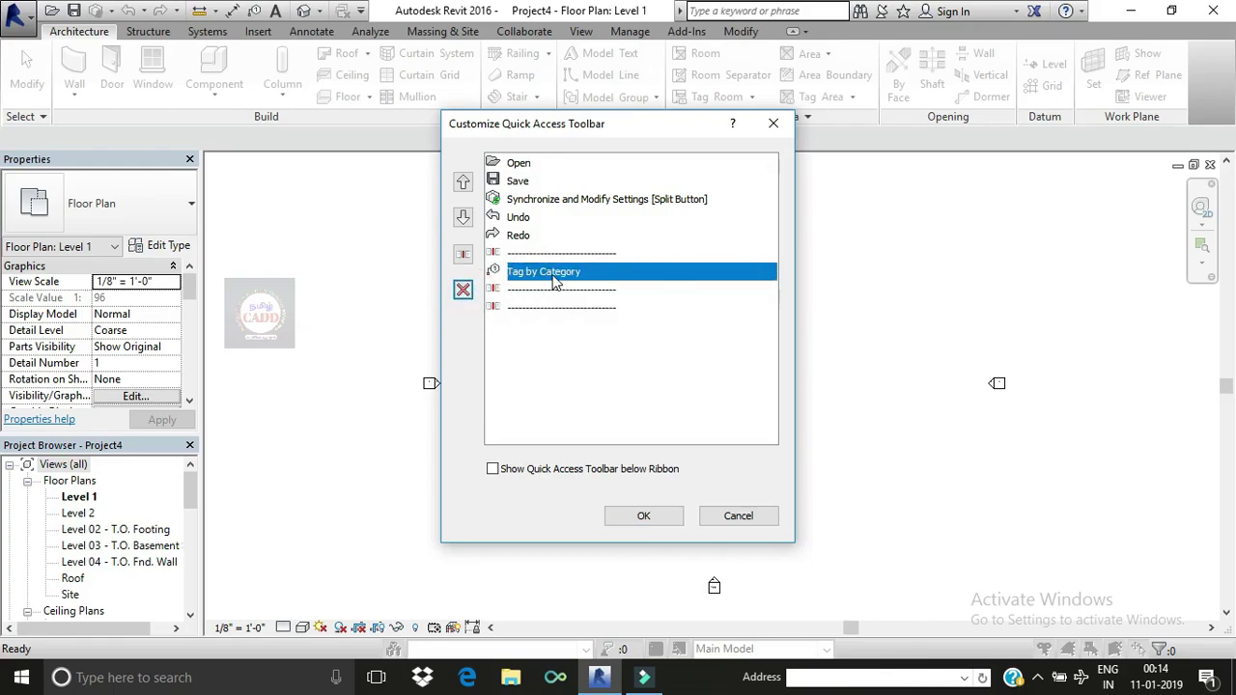
{"action": "left_click", "coordinate": [463, 292]}
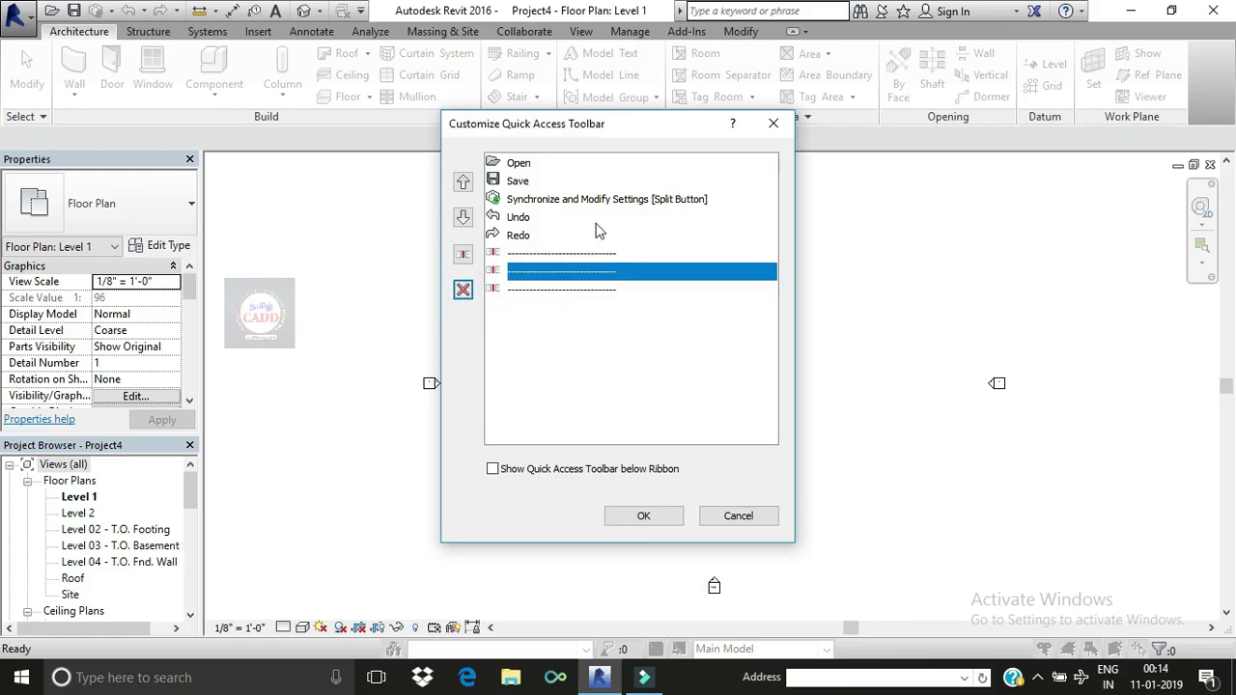
{"action": "left_click", "coordinate": [597, 201]}
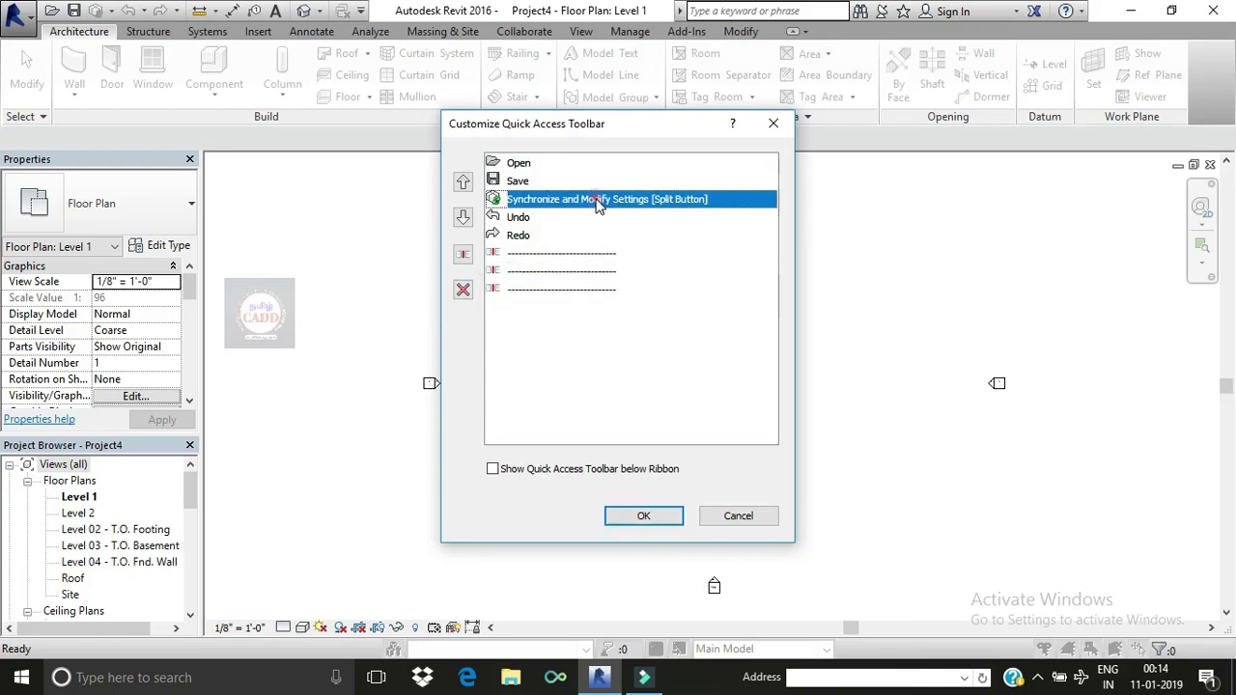
{"action": "left_click", "coordinate": [462, 288]}
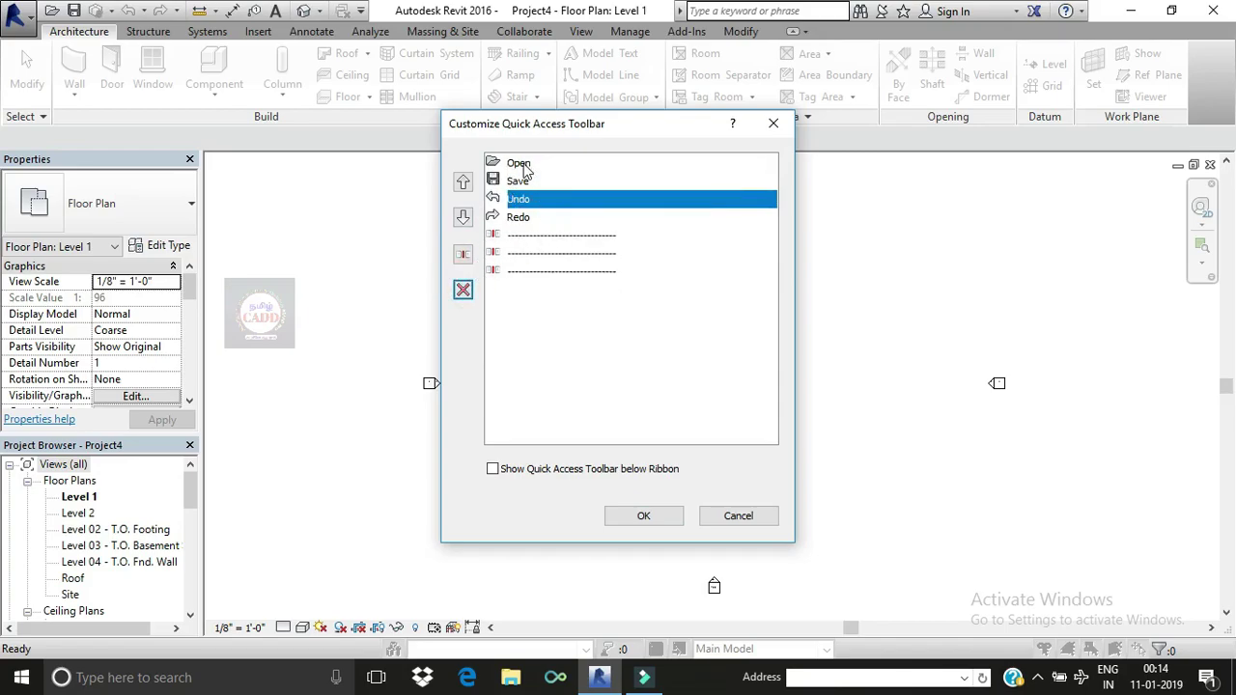
{"action": "left_click", "coordinate": [502, 237]}
{"action": "left_click", "coordinate": [463, 290]}
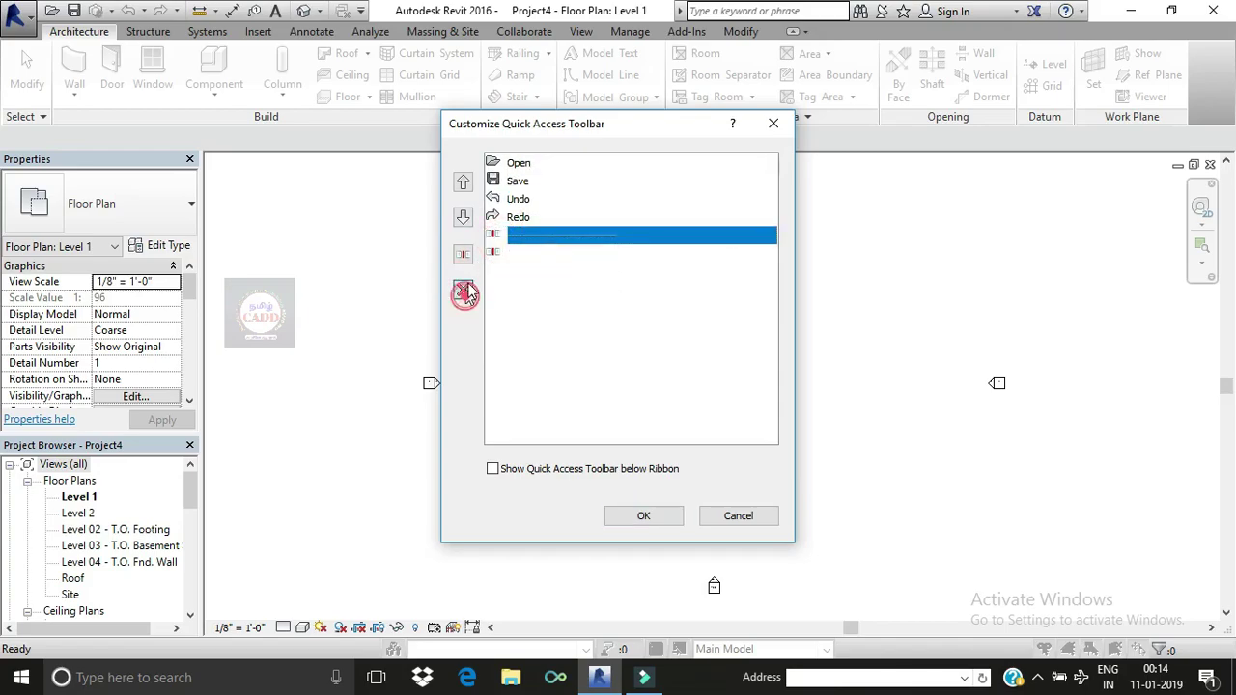
{"action": "left_click", "coordinate": [463, 289]}
{"action": "left_click", "coordinate": [463, 290]}
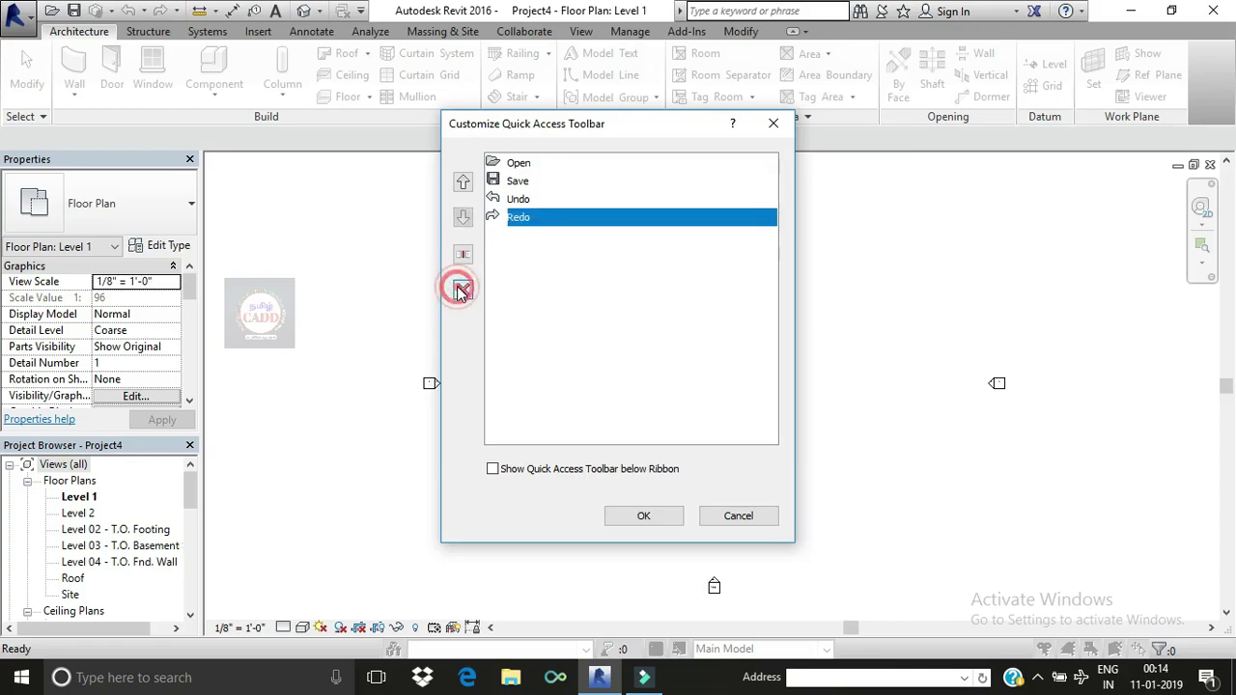
{"action": "left_click", "coordinate": [540, 278]}
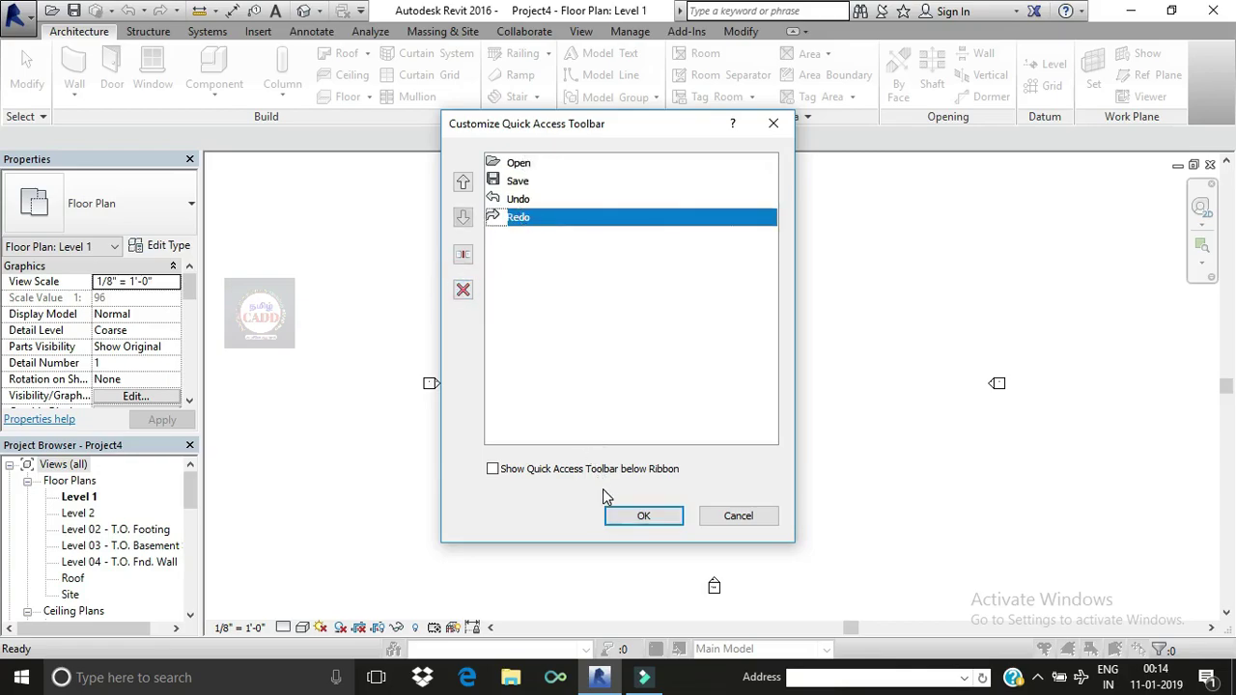
Step: Confirm the trimmed list so the toolbar holds only Open, Save, Undo and Redo
{"action": "left_click", "coordinate": [637, 516]}
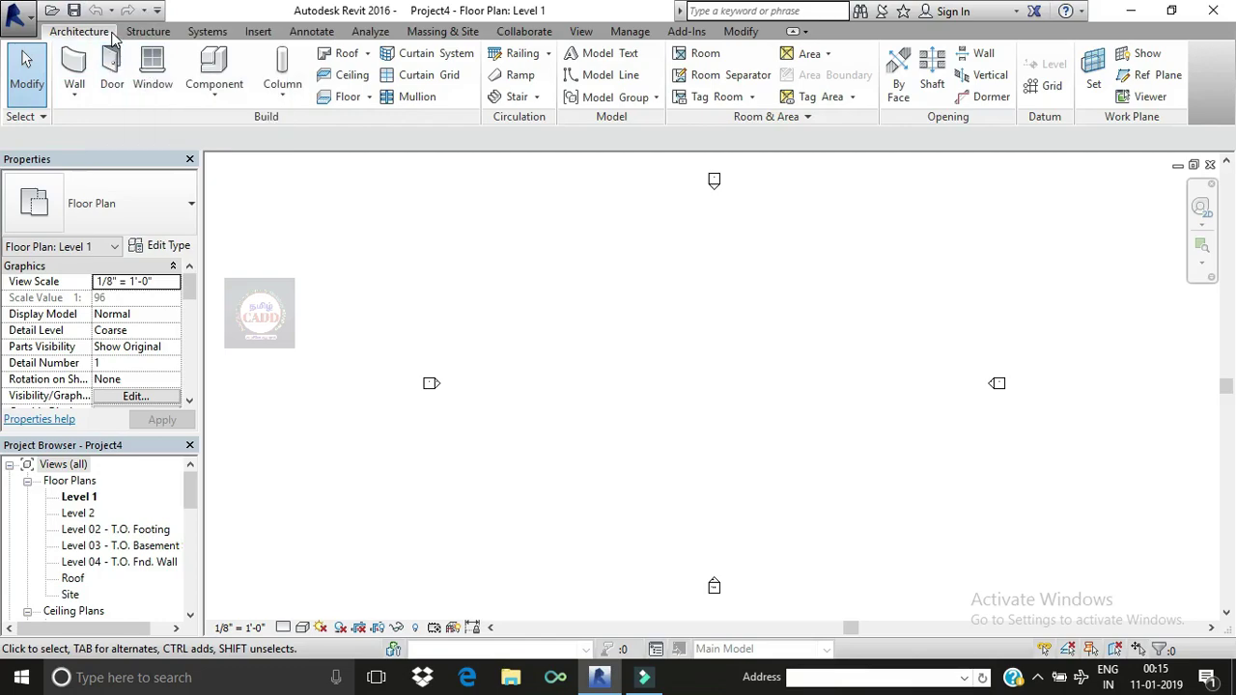
{"action": "left_click", "coordinate": [157, 10]}
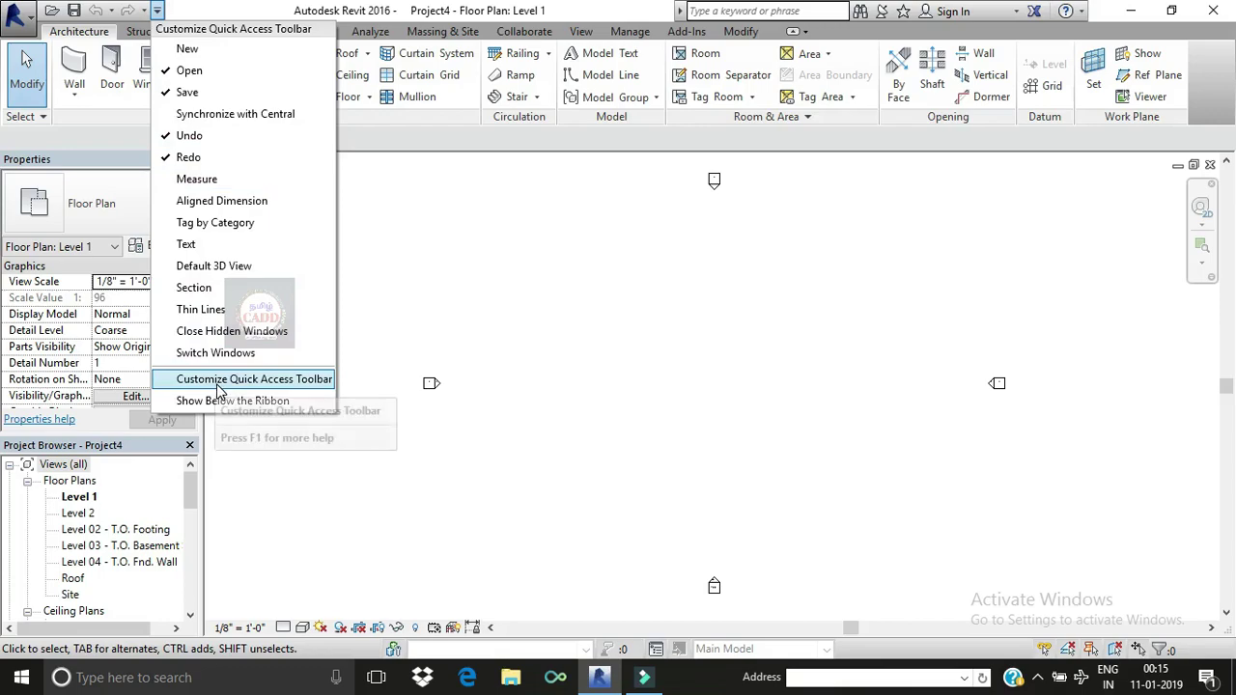
Step: Add the Architecture tab's Wall tool to the Quick Access Toolbar and check its wall variants
{"action": "left_click", "coordinate": [430, 223]}
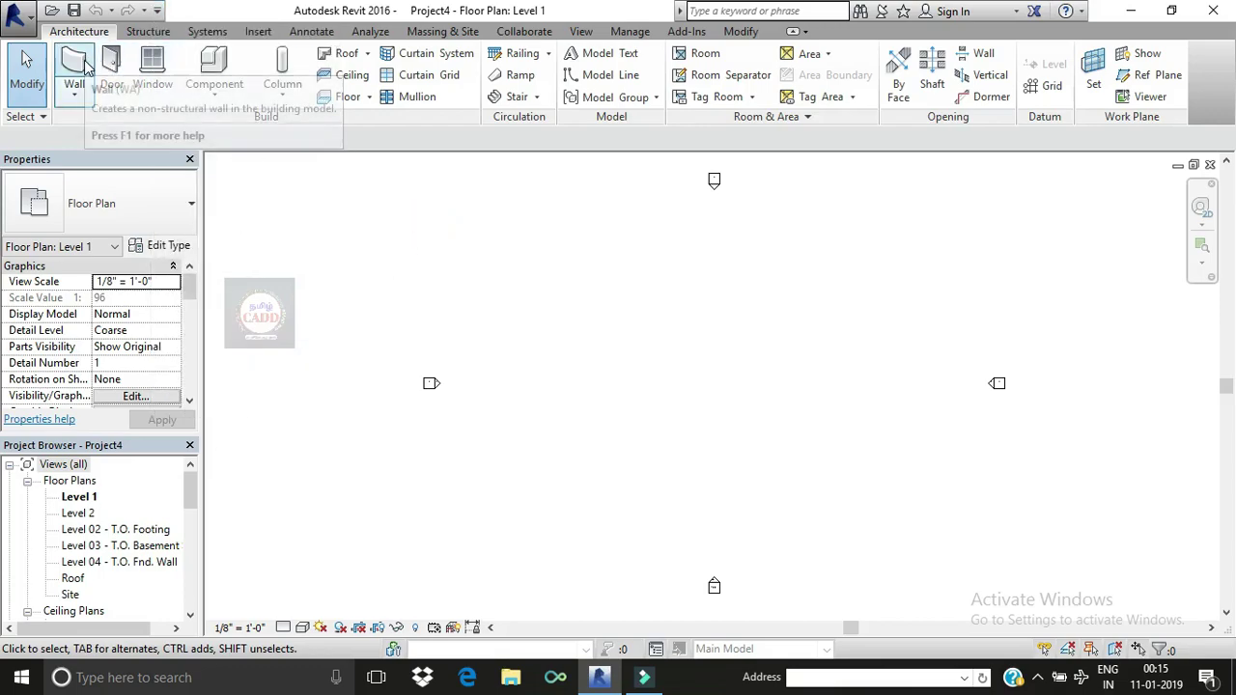
{"action": "mouse_move", "coordinate": [74, 70]}
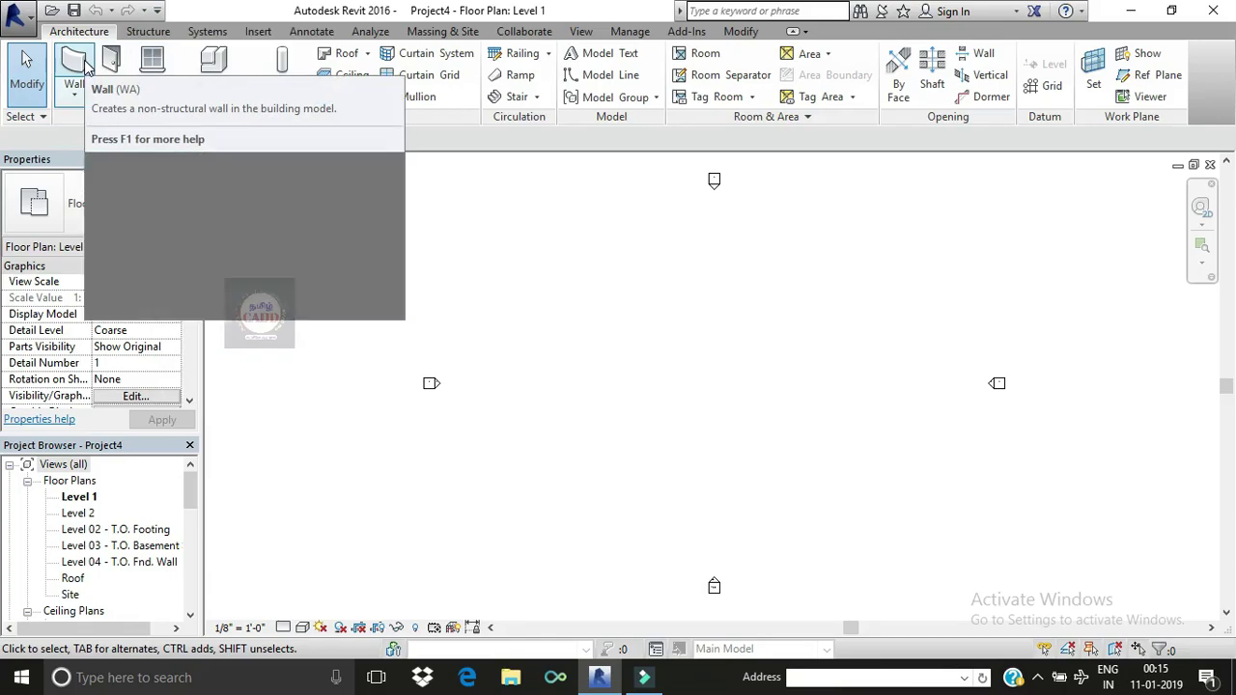
{"action": "right_click", "coordinate": [86, 63]}
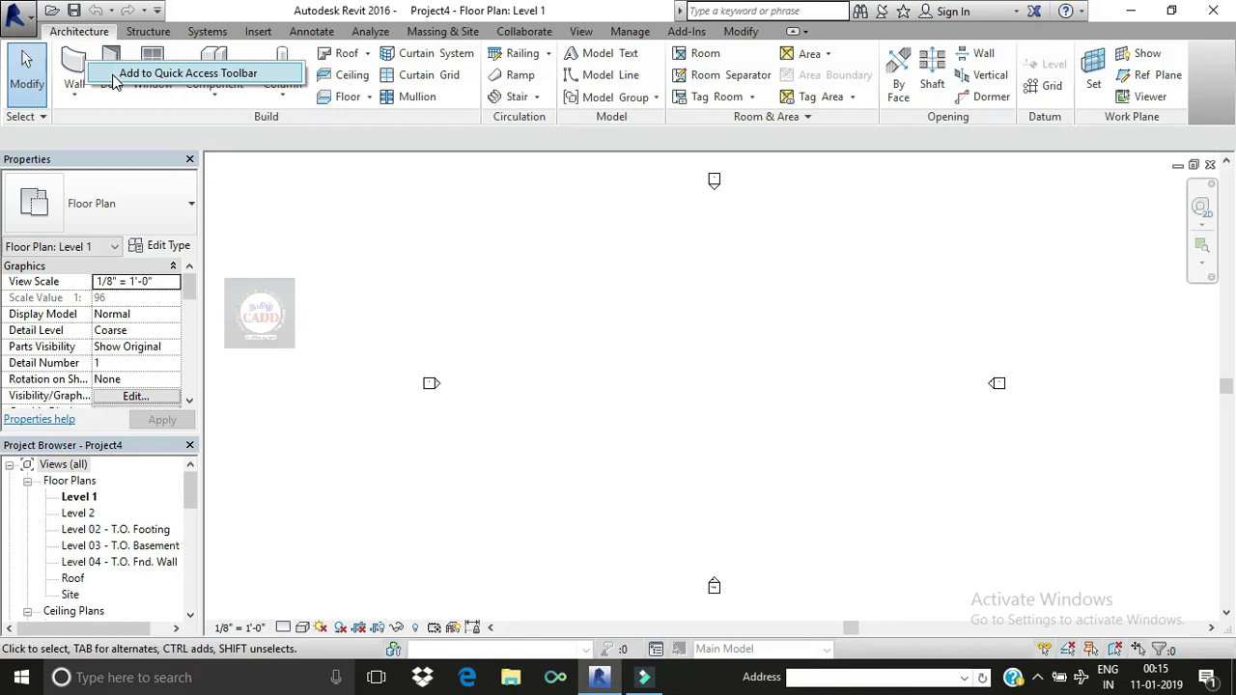
{"action": "left_click", "coordinate": [126, 75]}
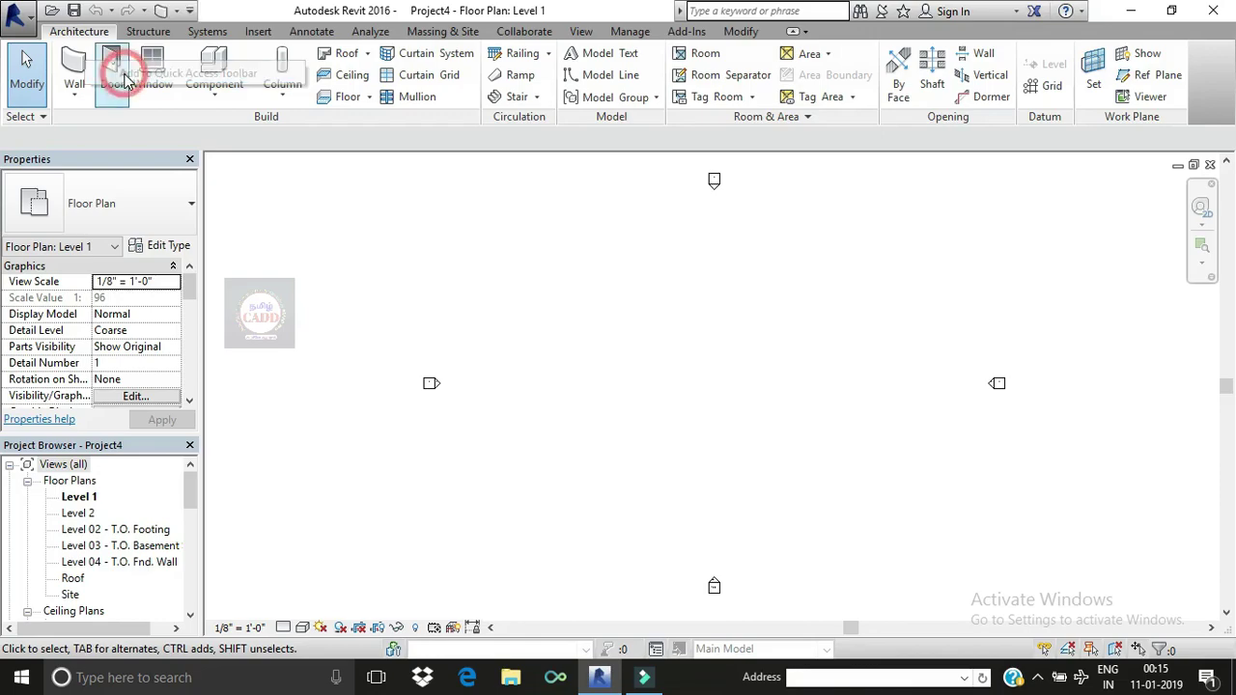
{"action": "left_click", "coordinate": [177, 11]}
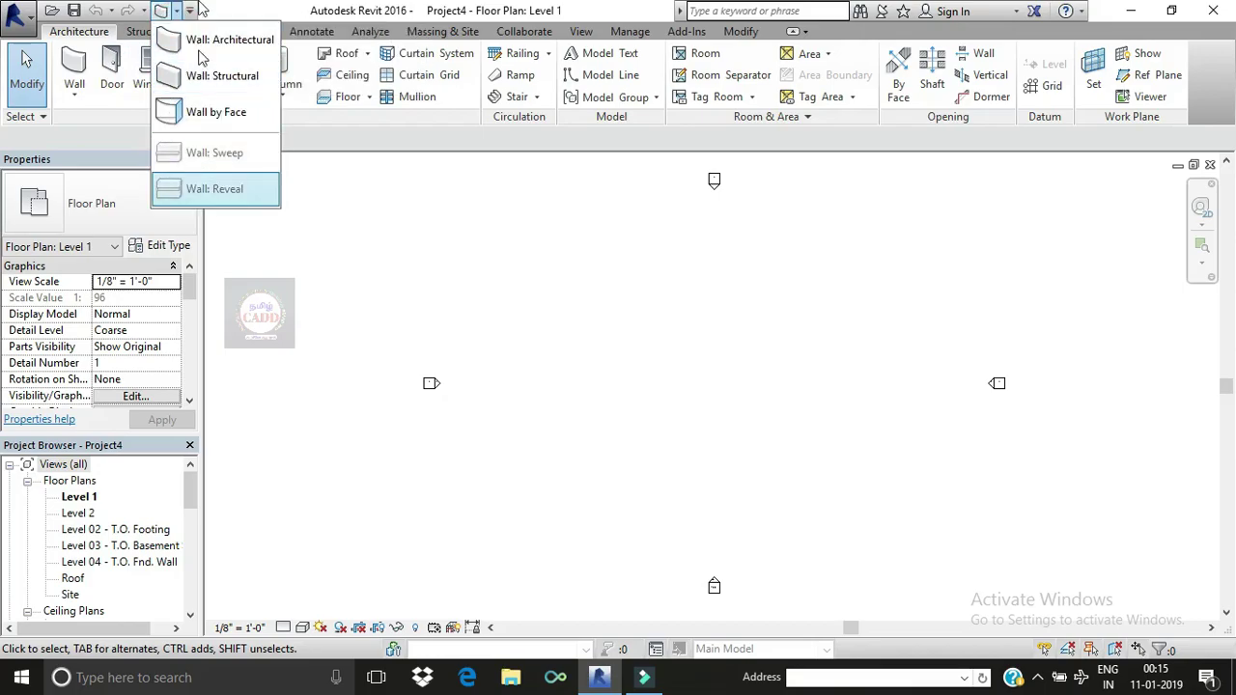
{"action": "left_click", "coordinate": [331, 220]}
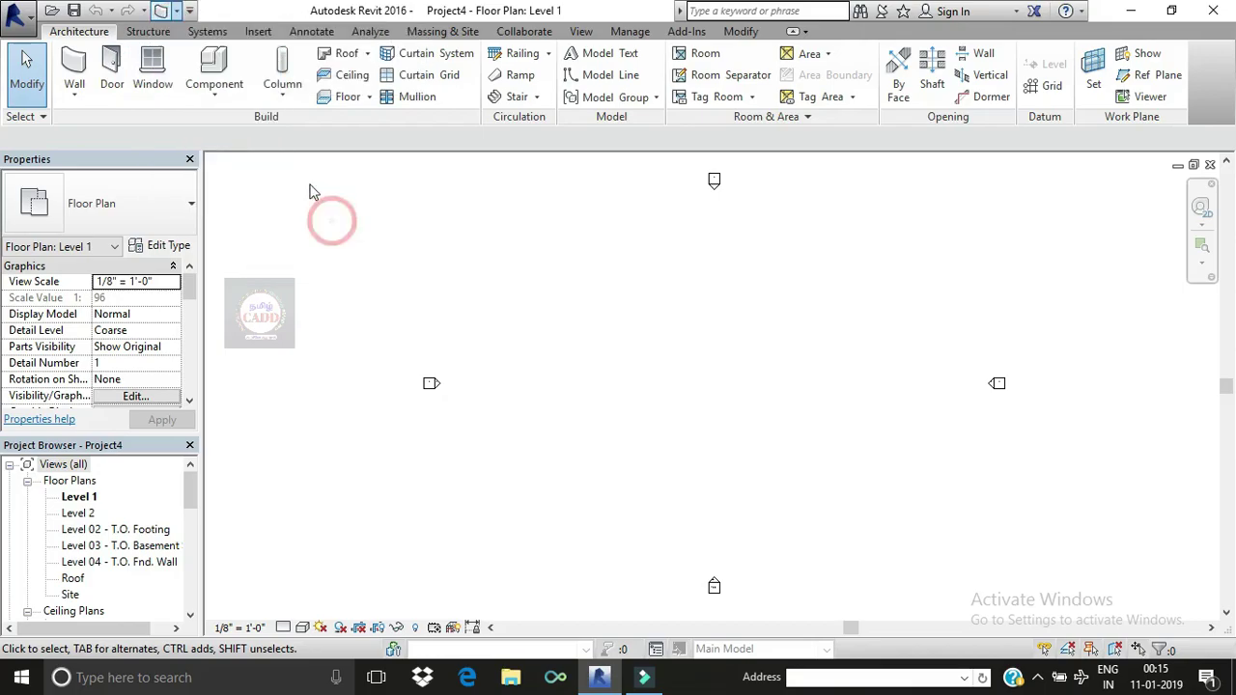
Step: Put a Door button on the Quick Access Toolbar next to the Wall button
{"action": "right_click", "coordinate": [116, 81]}
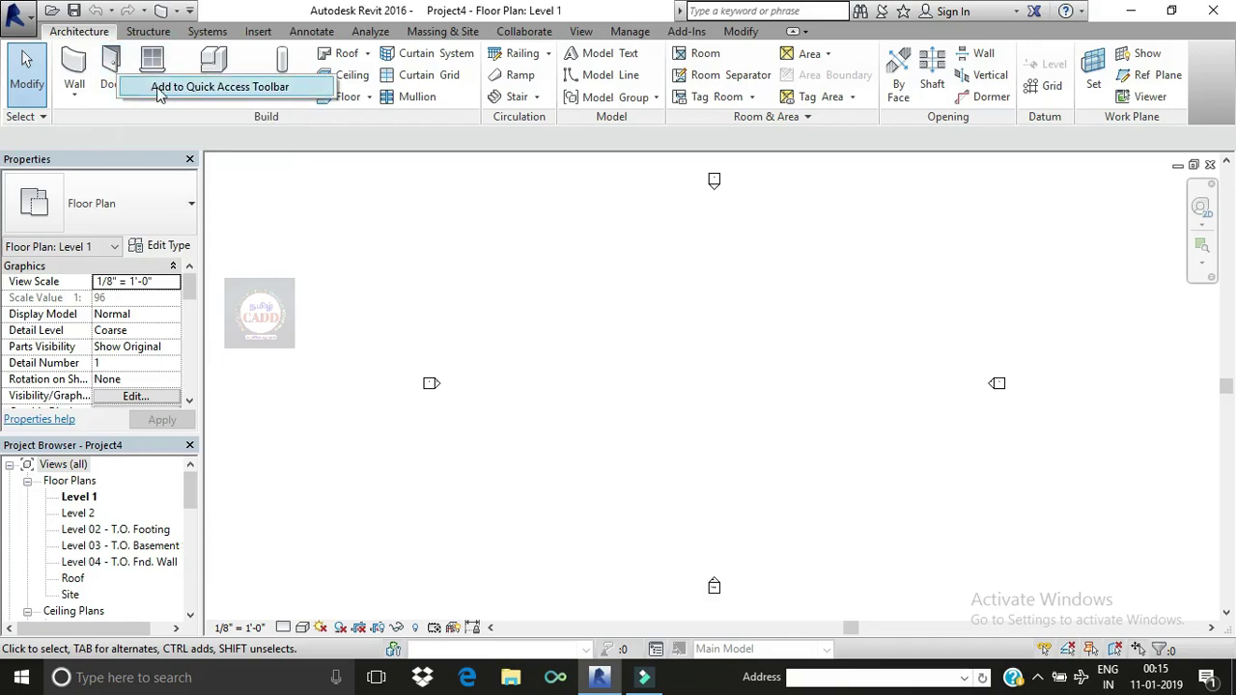
{"action": "left_click", "coordinate": [163, 87]}
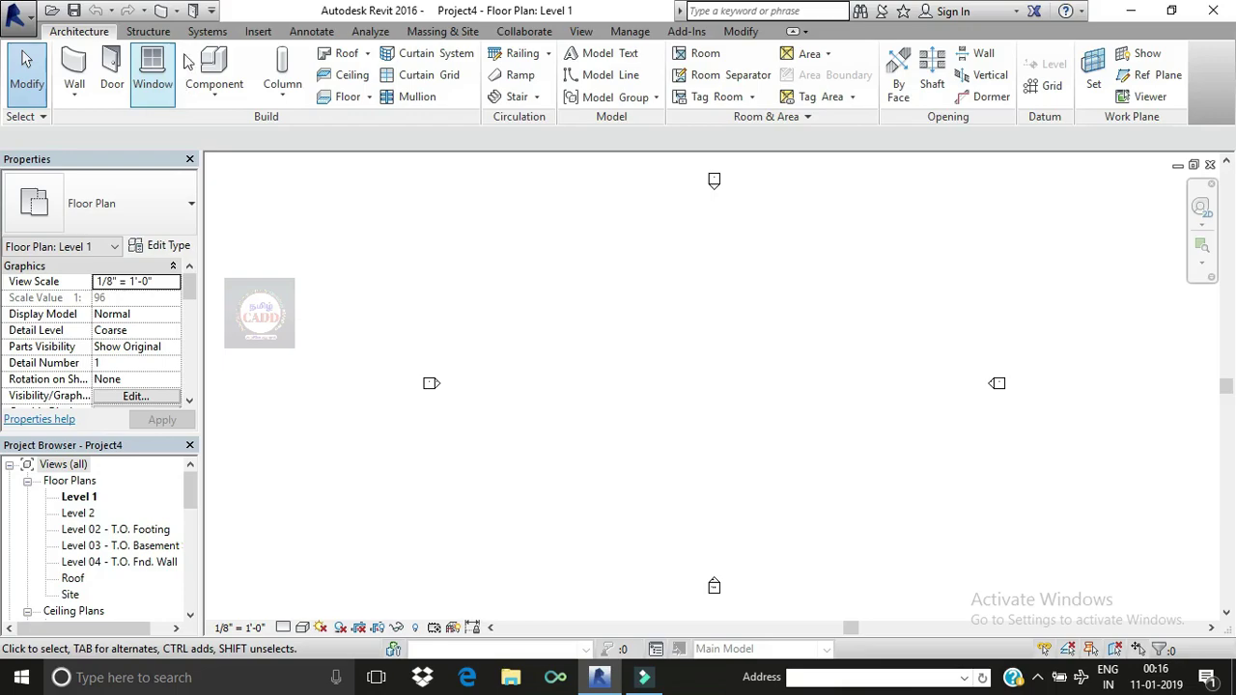
{"action": "left_click", "coordinate": [212, 12]}
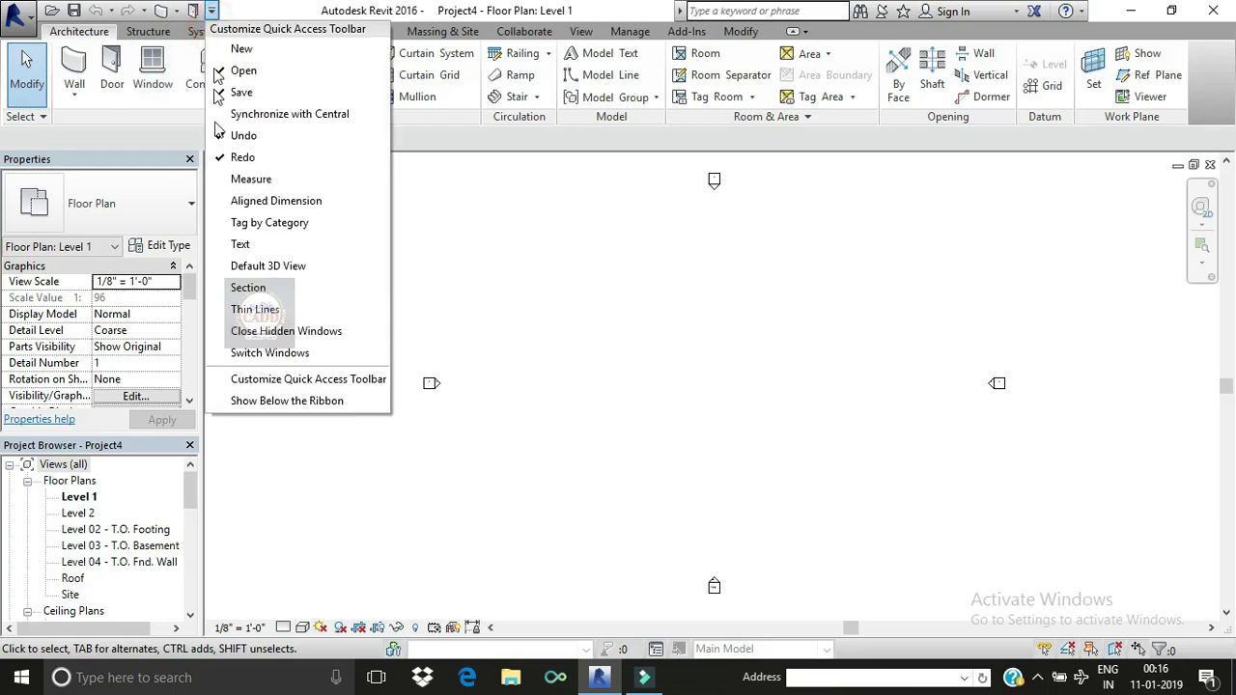
Step: Move Wall: Architectural to the top of the Quick Access Toolbar command list
{"action": "left_click", "coordinate": [270, 384]}
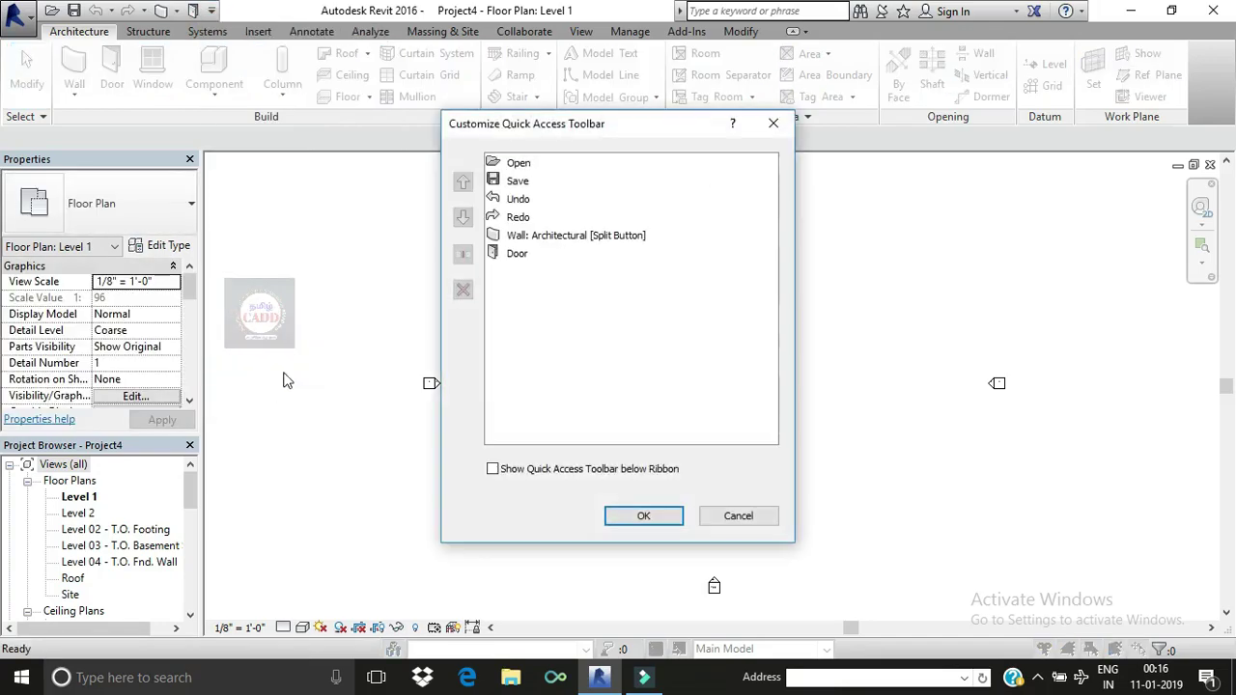
{"action": "left_click", "coordinate": [531, 239]}
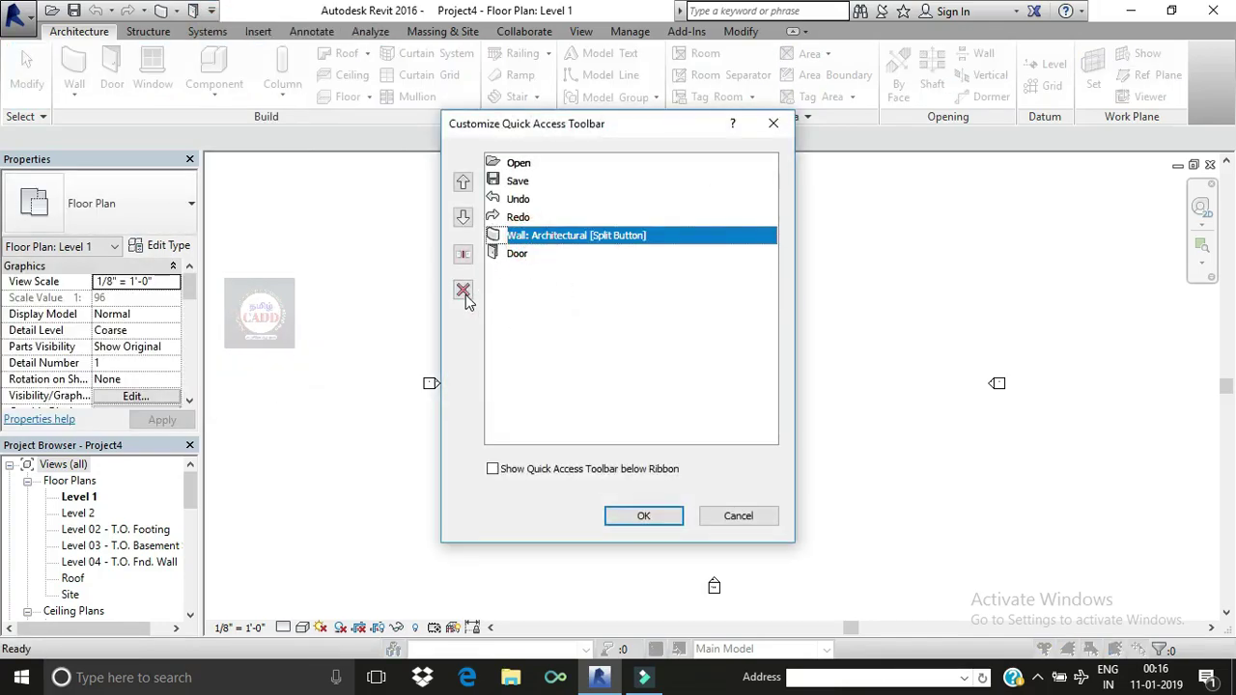
{"action": "left_click", "coordinate": [463, 181]}
{"action": "left_click", "coordinate": [463, 182]}
{"action": "left_click", "coordinate": [465, 182]}
{"action": "left_click", "coordinate": [464, 183]}
{"action": "left_click", "coordinate": [464, 217]}
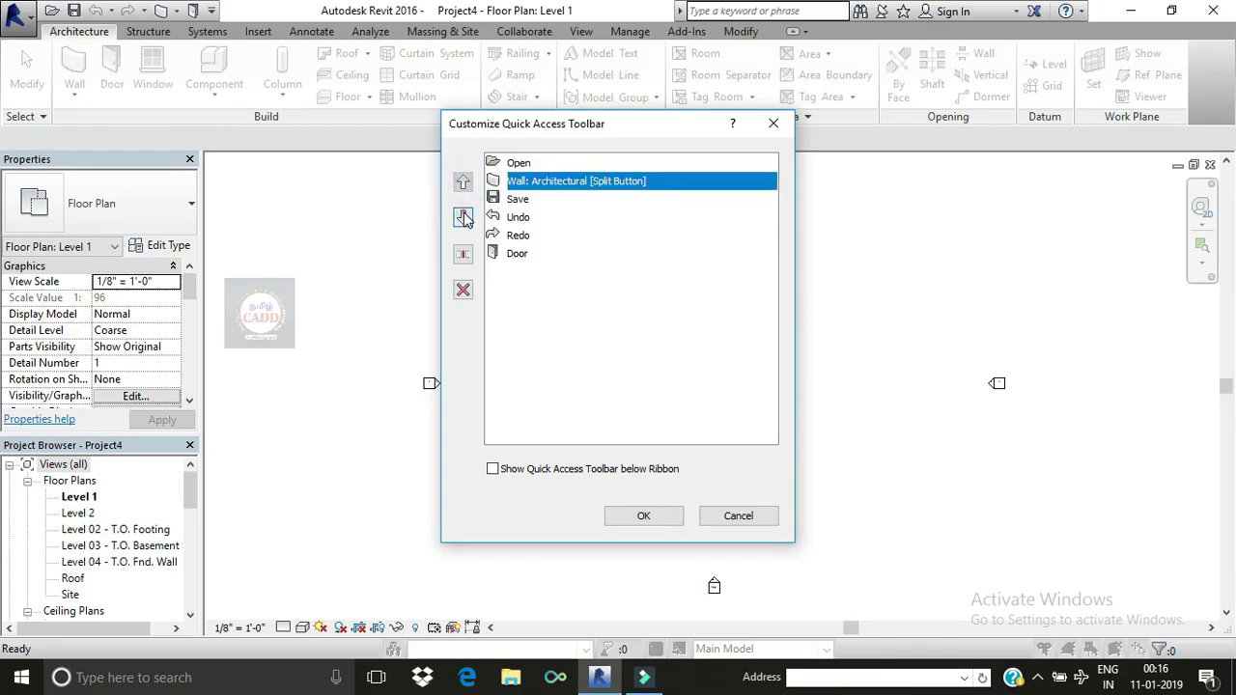
{"action": "left_click", "coordinate": [463, 216]}
{"action": "left_click", "coordinate": [464, 216]}
{"action": "left_click", "coordinate": [463, 217]}
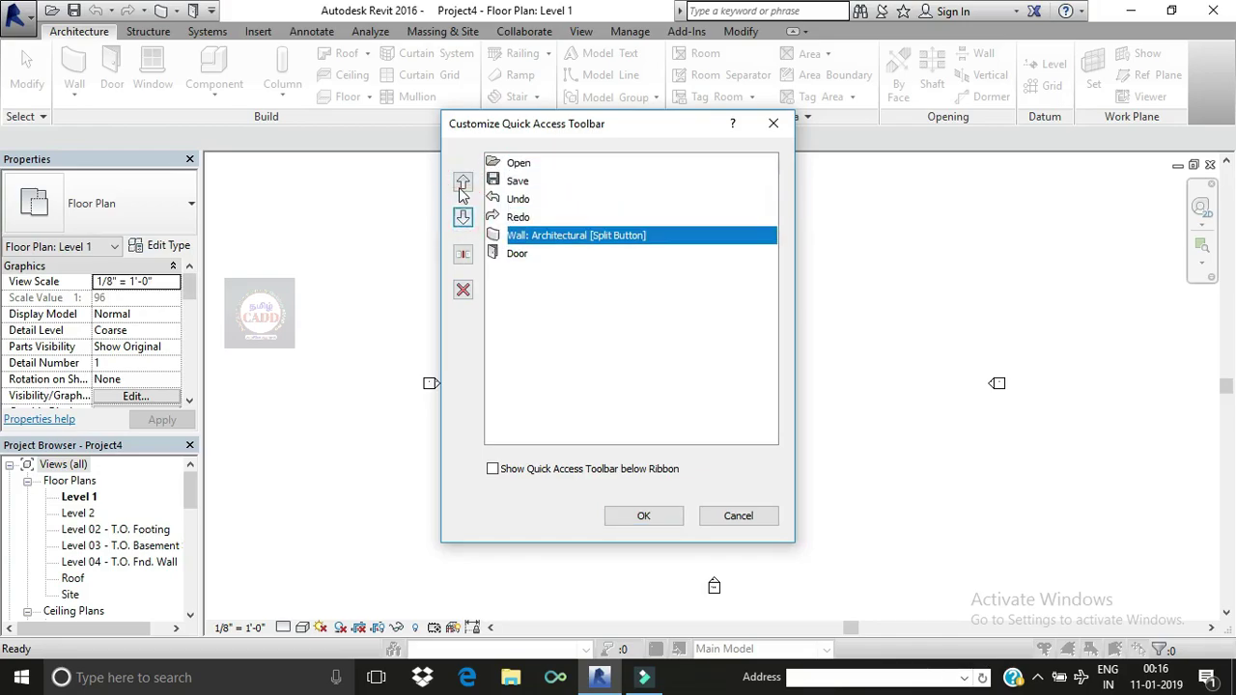
{"action": "left_click", "coordinate": [464, 182]}
{"action": "left_click", "coordinate": [464, 182]}
{"action": "left_click", "coordinate": [465, 183]}
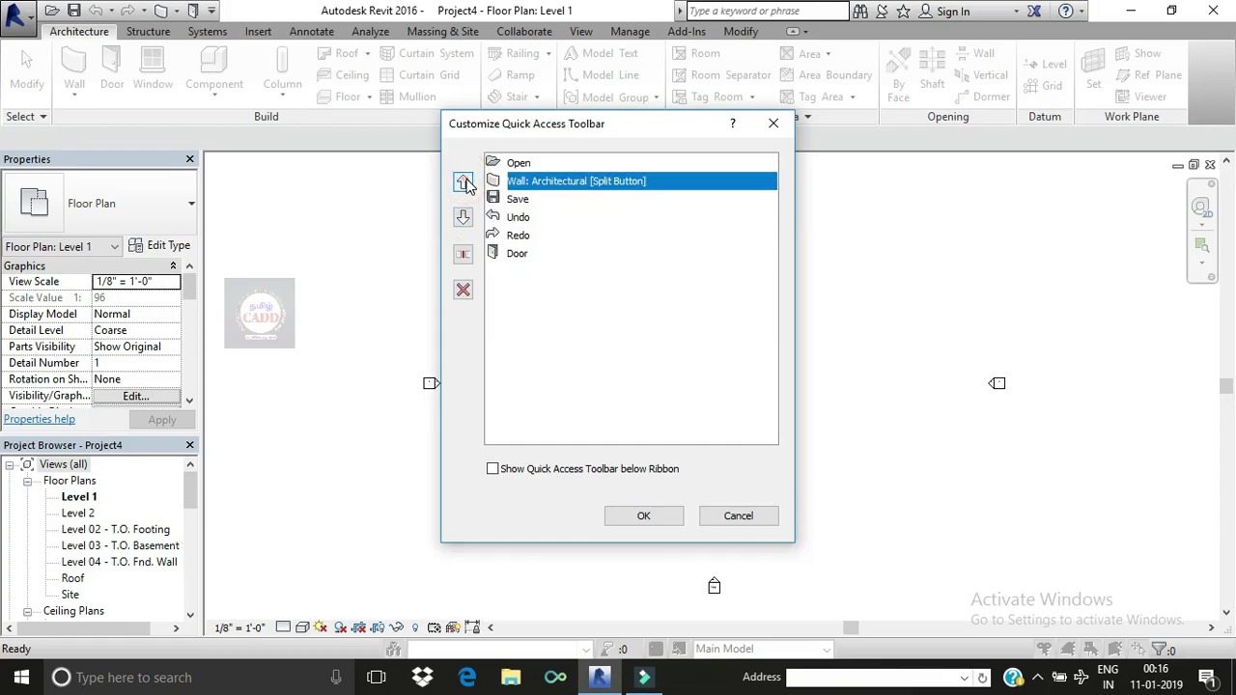
{"action": "left_click", "coordinate": [465, 182]}
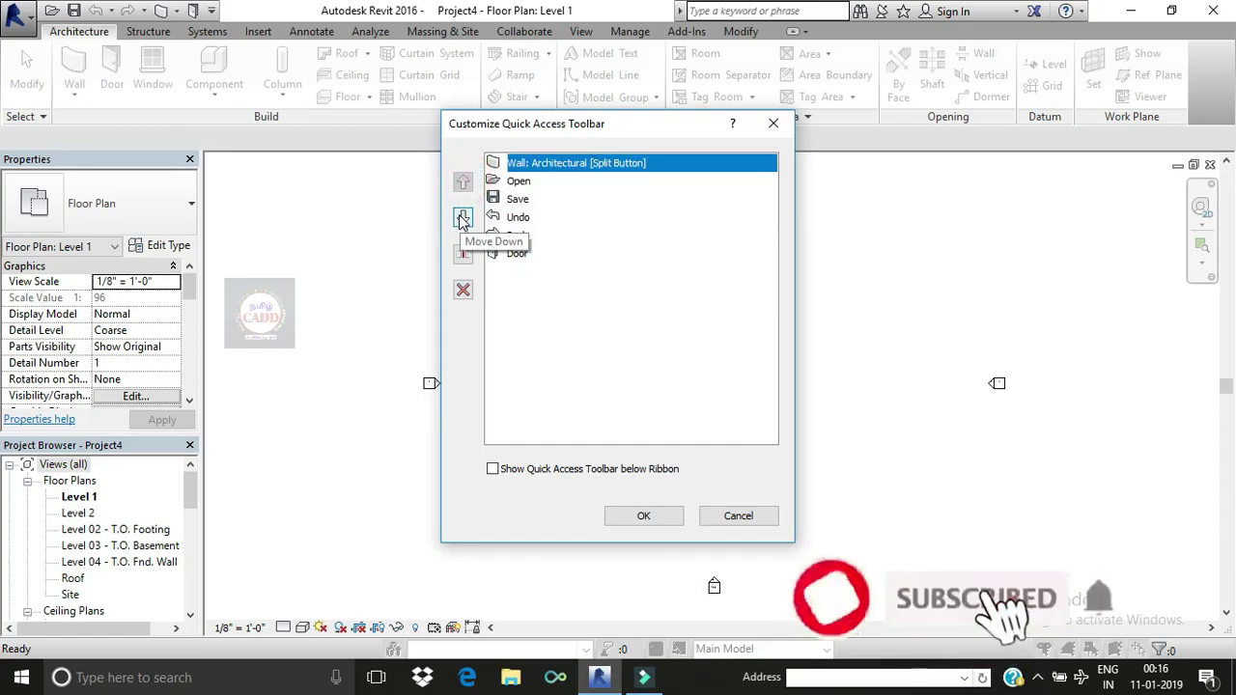
{"action": "left_click", "coordinate": [464, 216]}
{"action": "left_click", "coordinate": [464, 216]}
{"action": "left_click", "coordinate": [463, 217]}
{"action": "left_click", "coordinate": [463, 217]}
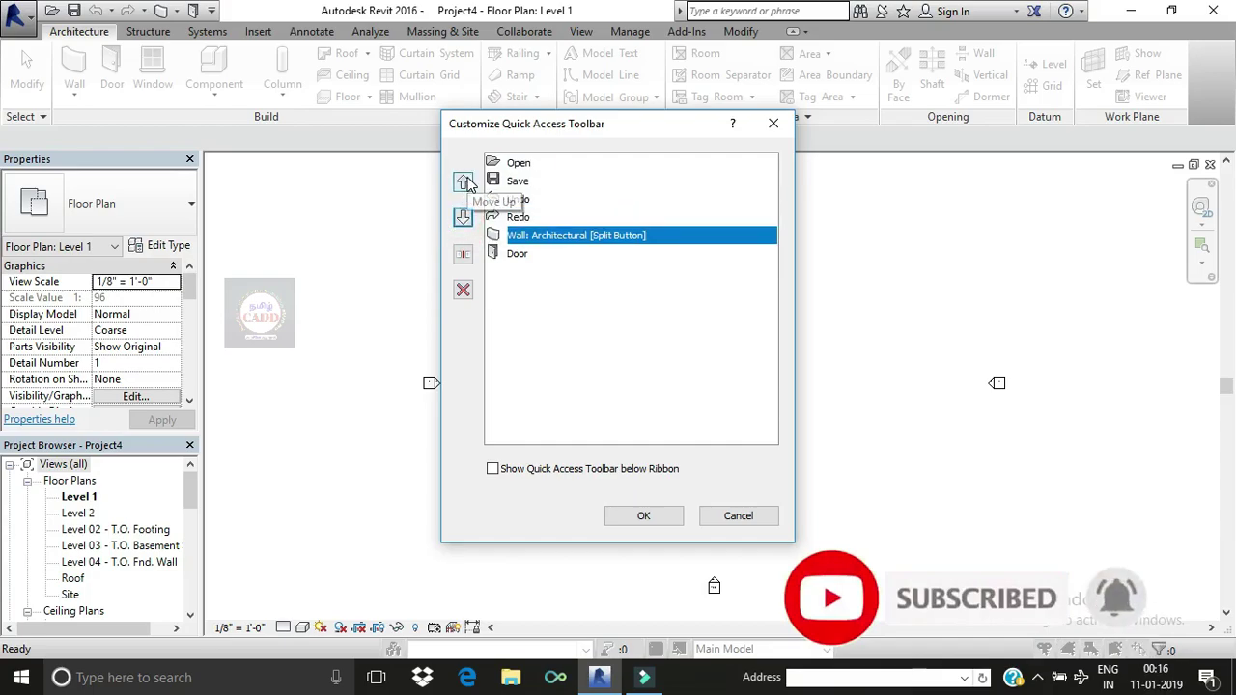
{"action": "left_click", "coordinate": [464, 182]}
{"action": "left_click", "coordinate": [464, 183]}
{"action": "left_click", "coordinate": [465, 183]}
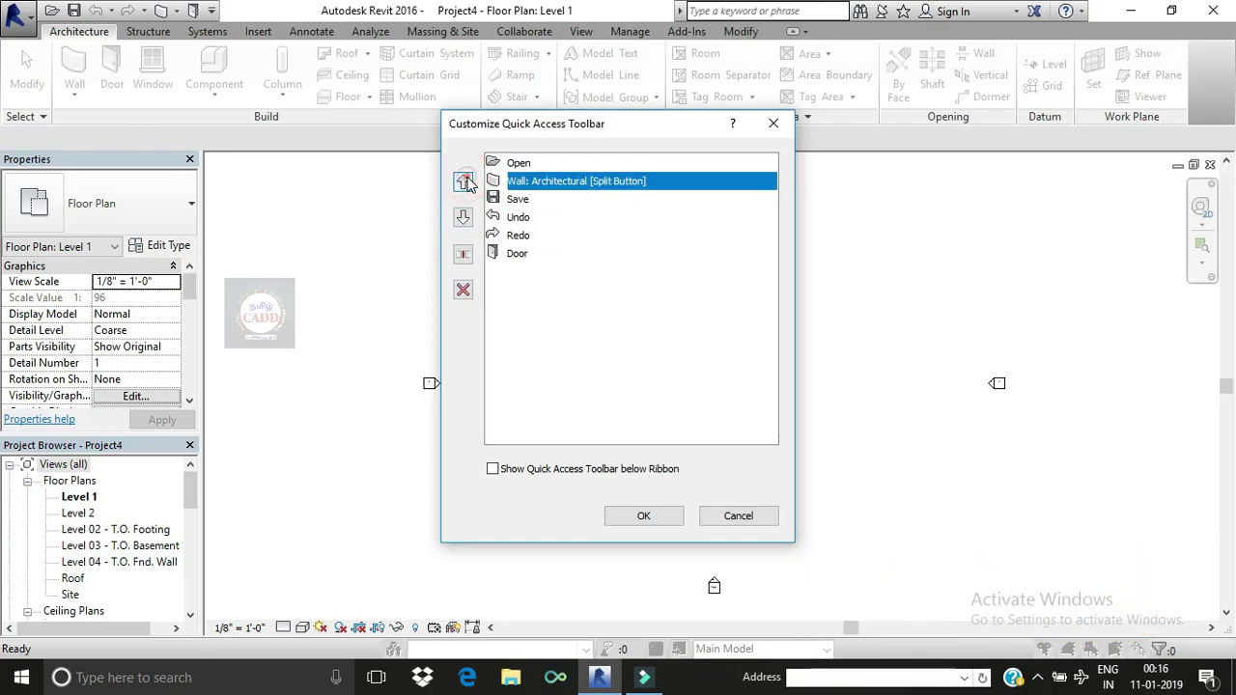
{"action": "left_click", "coordinate": [465, 183]}
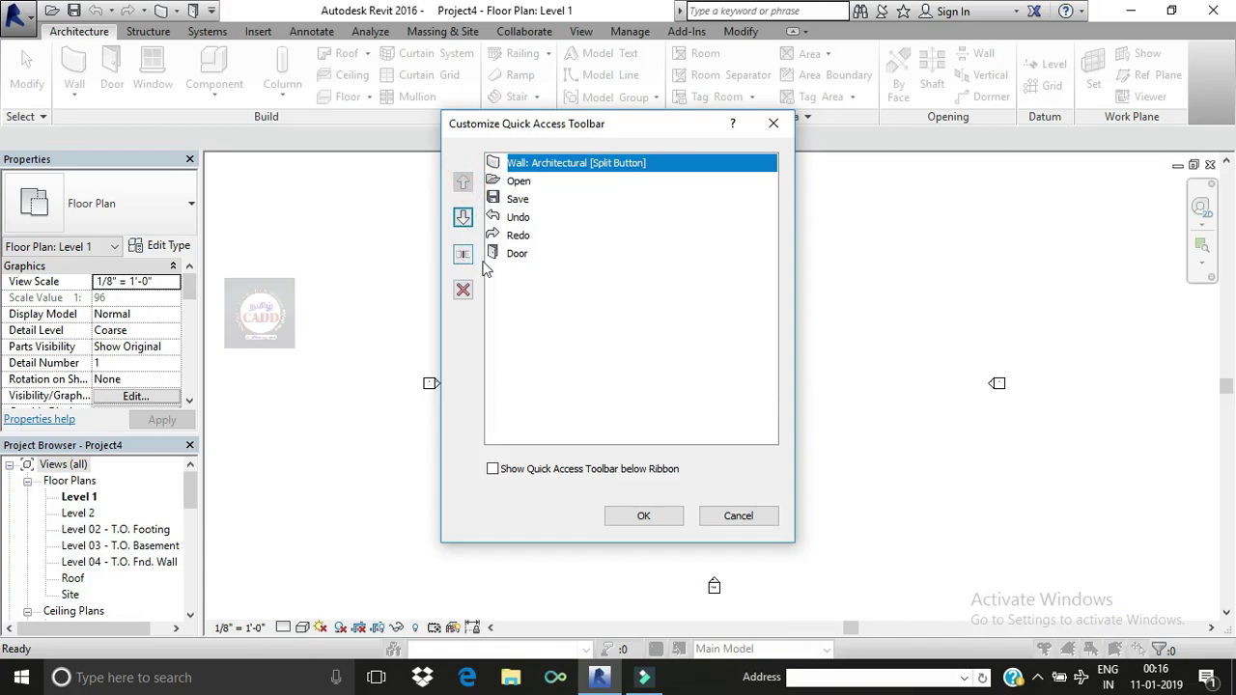
Step: Place Door directly below Wall, add a separator after Door, and apply the order
{"action": "left_click", "coordinate": [517, 256]}
{"action": "left_click", "coordinate": [462, 182]}
{"action": "left_click", "coordinate": [463, 182]}
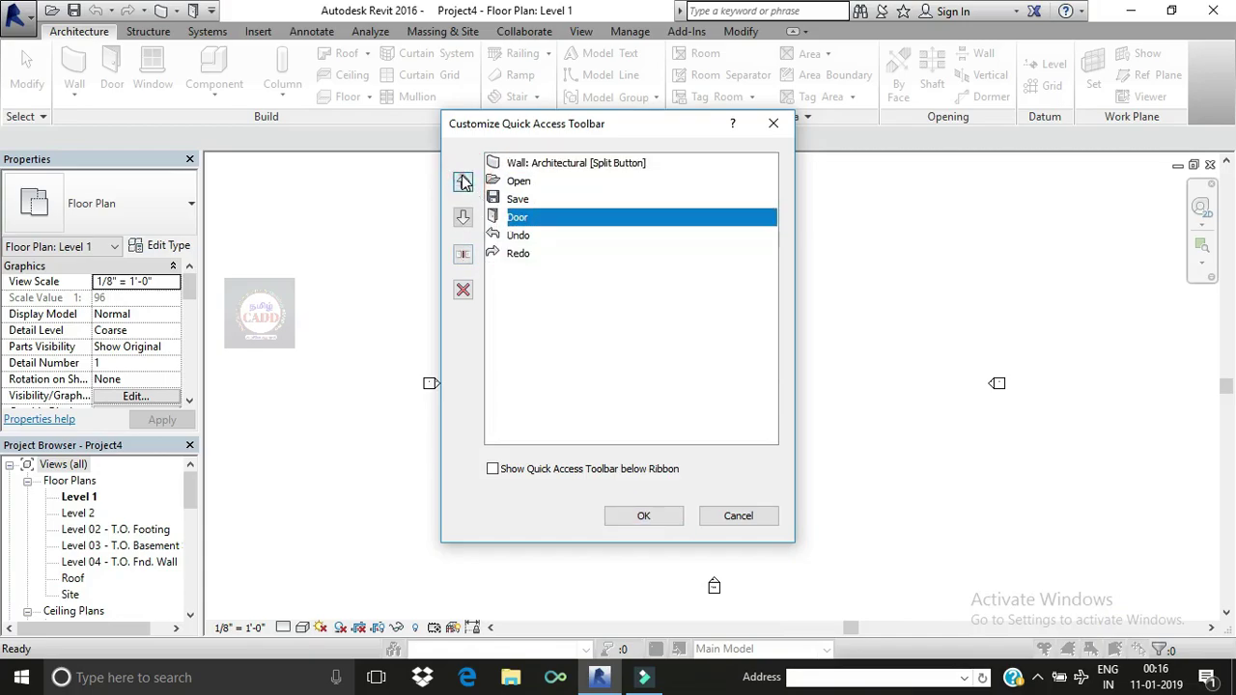
{"action": "left_click", "coordinate": [463, 182]}
{"action": "left_click", "coordinate": [463, 182]}
{"action": "left_click", "coordinate": [553, 254]}
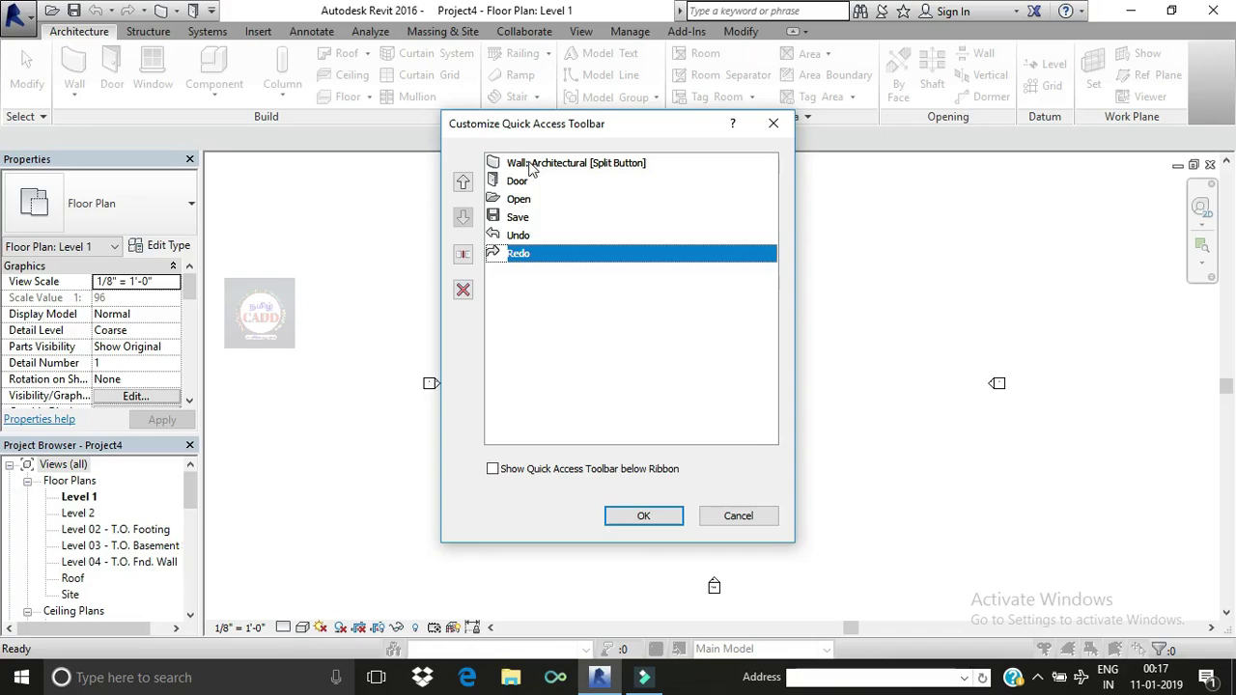
{"action": "left_click", "coordinate": [517, 185]}
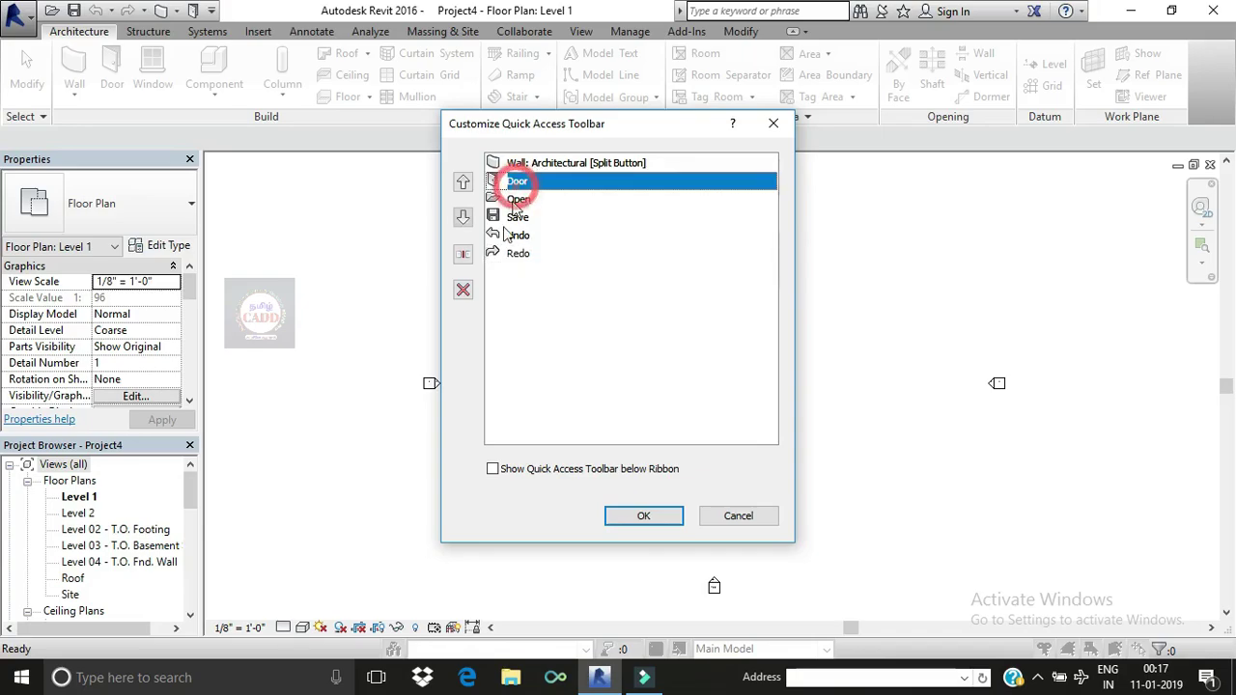
{"action": "left_click", "coordinate": [463, 256]}
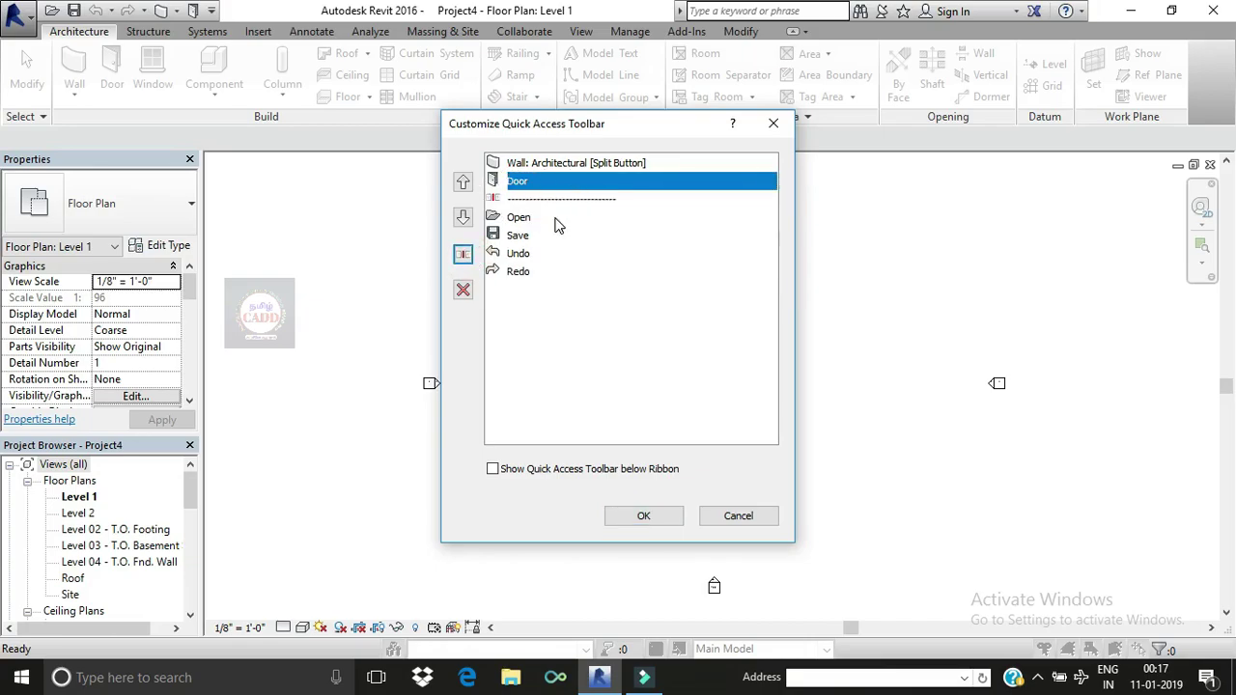
{"action": "left_click", "coordinate": [644, 516]}
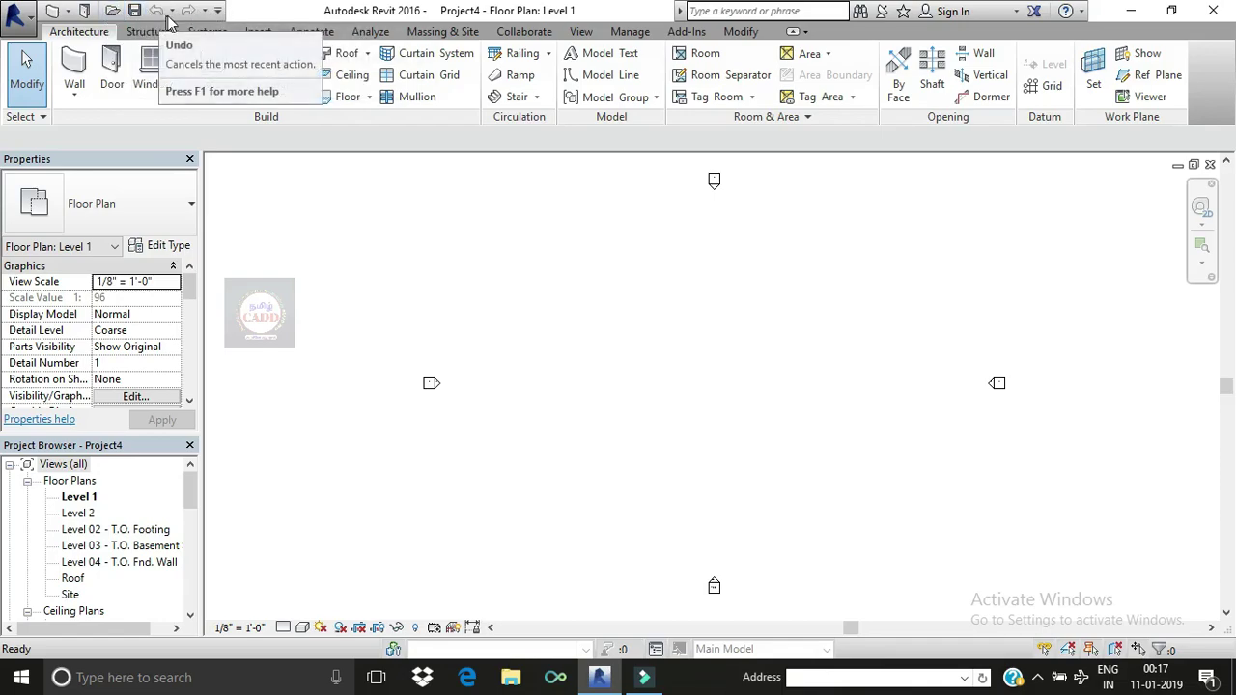
Step: Turn on Show Quick Access Toolbar below Ribbon in the toolbar customization dialog
{"action": "left_click", "coordinate": [218, 10]}
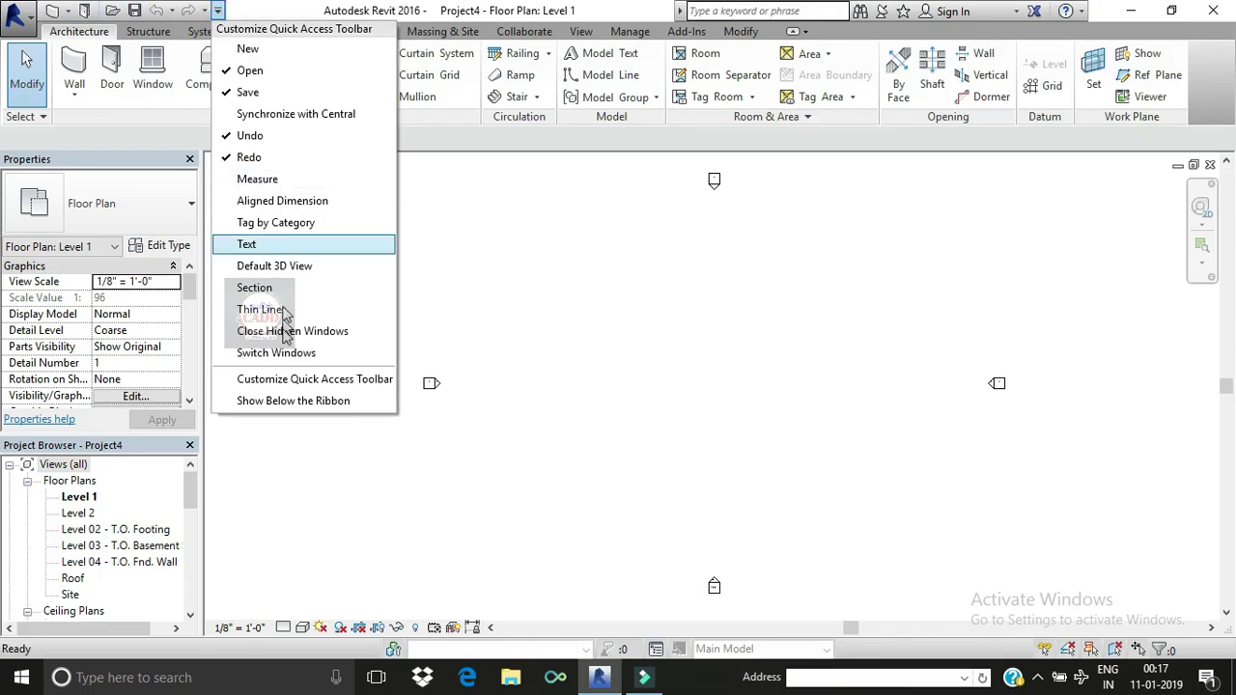
{"action": "left_click", "coordinate": [288, 381]}
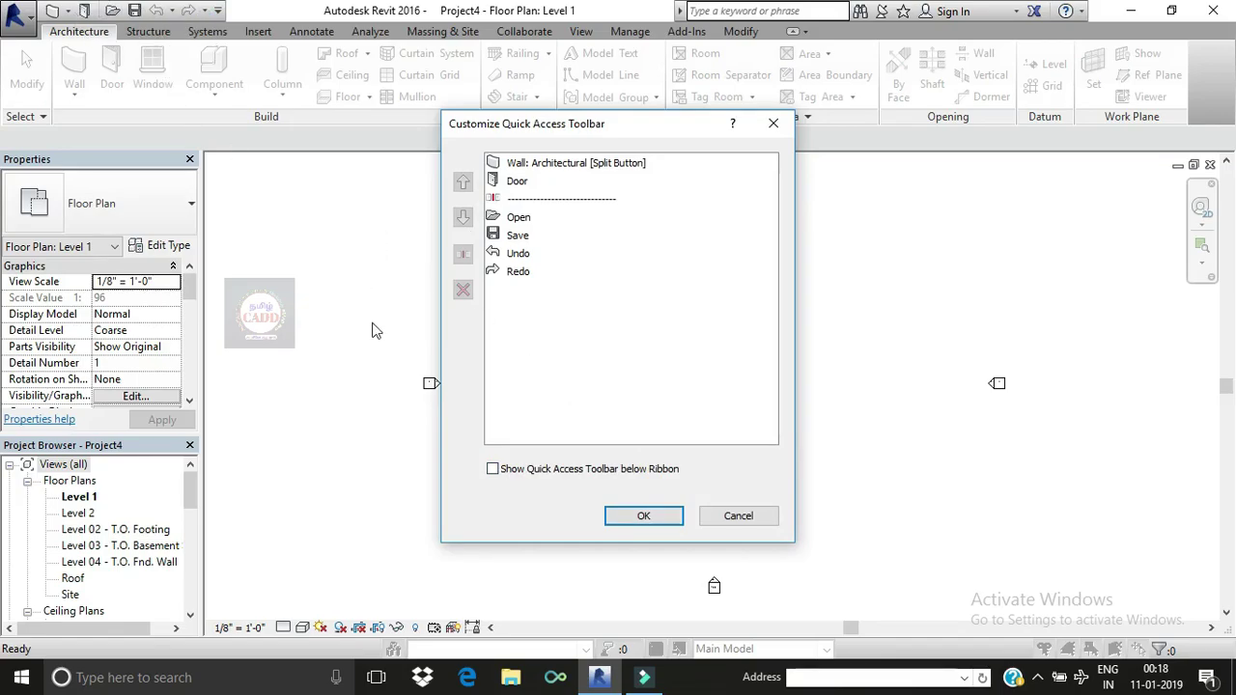
{"action": "left_click", "coordinate": [493, 469]}
{"action": "left_click", "coordinate": [639, 517]}
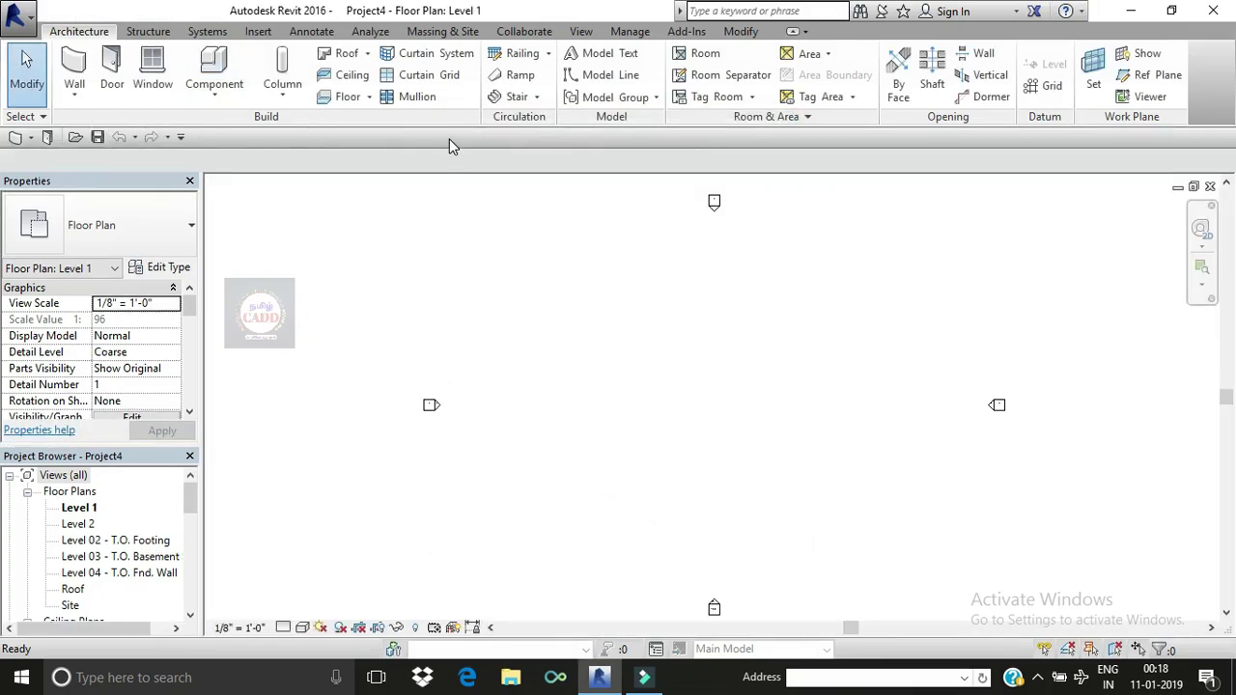
Step: Clear the Show Quick Access Toolbar below Ribbon option in the customization dialog
{"action": "left_click", "coordinate": [181, 138]}
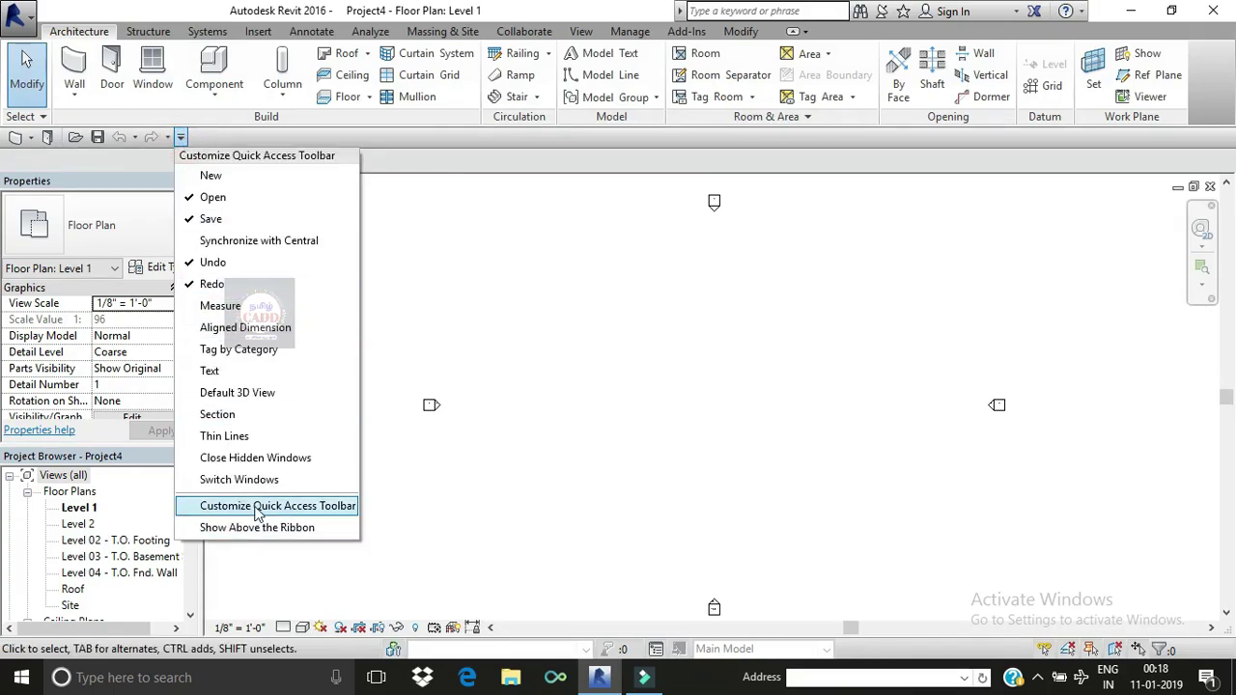
{"action": "left_click", "coordinate": [257, 511]}
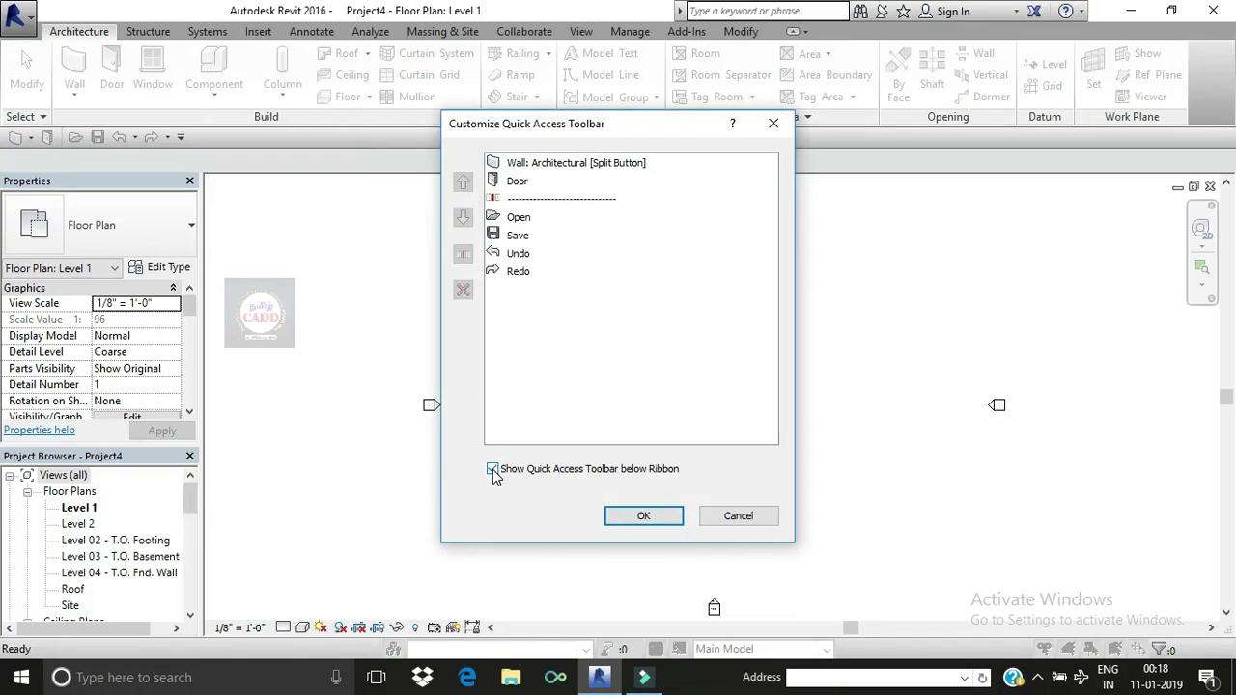
{"action": "left_click", "coordinate": [493, 471]}
{"action": "left_click", "coordinate": [639, 521]}
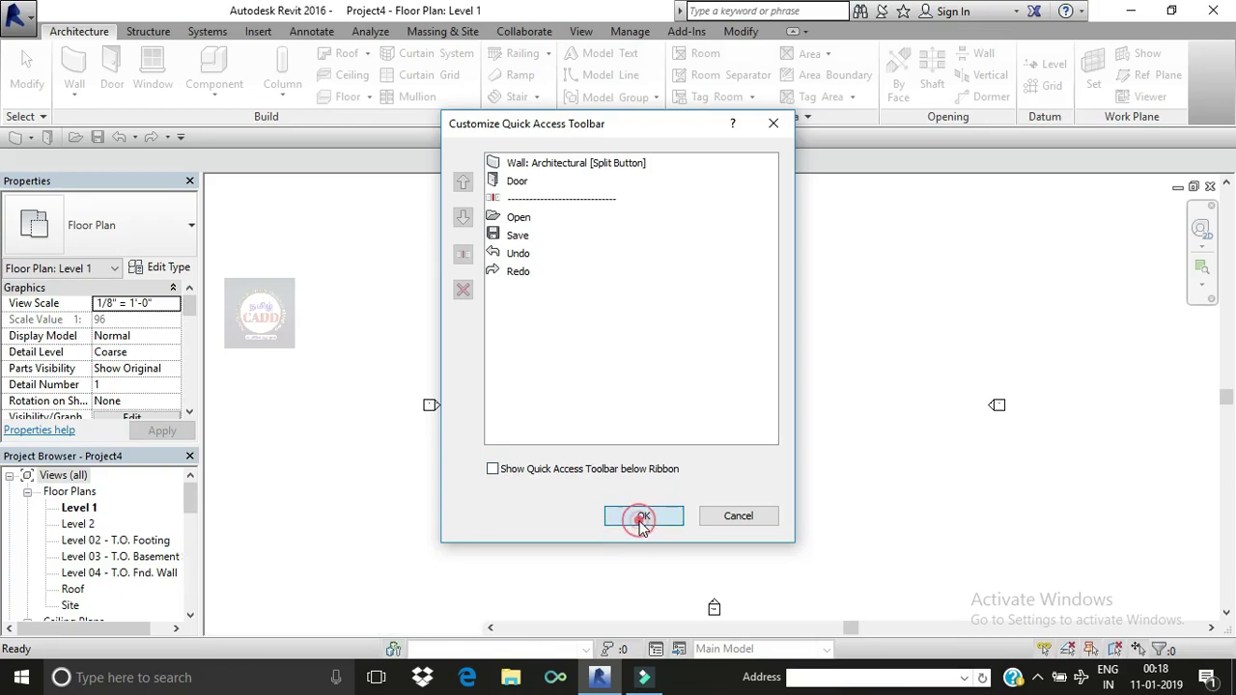